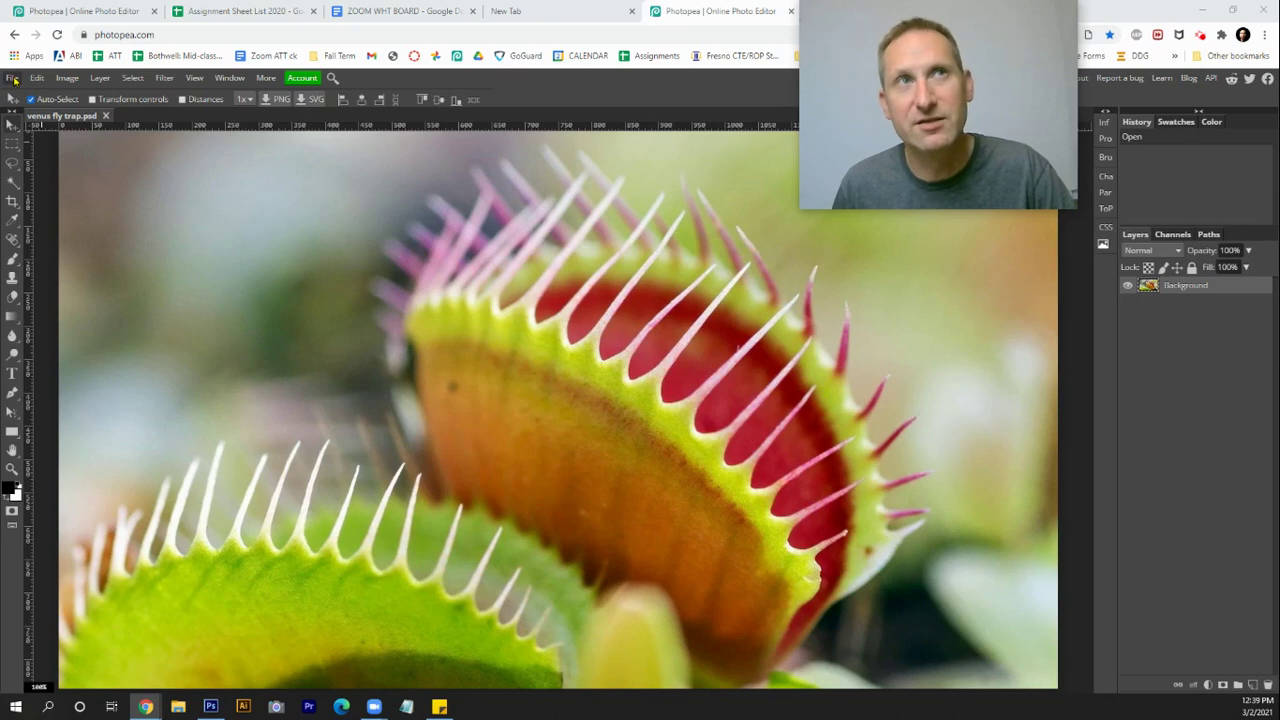
# - Create a new blank project 8 inches wide and 8 inches high
pyautogui.click(14, 80)
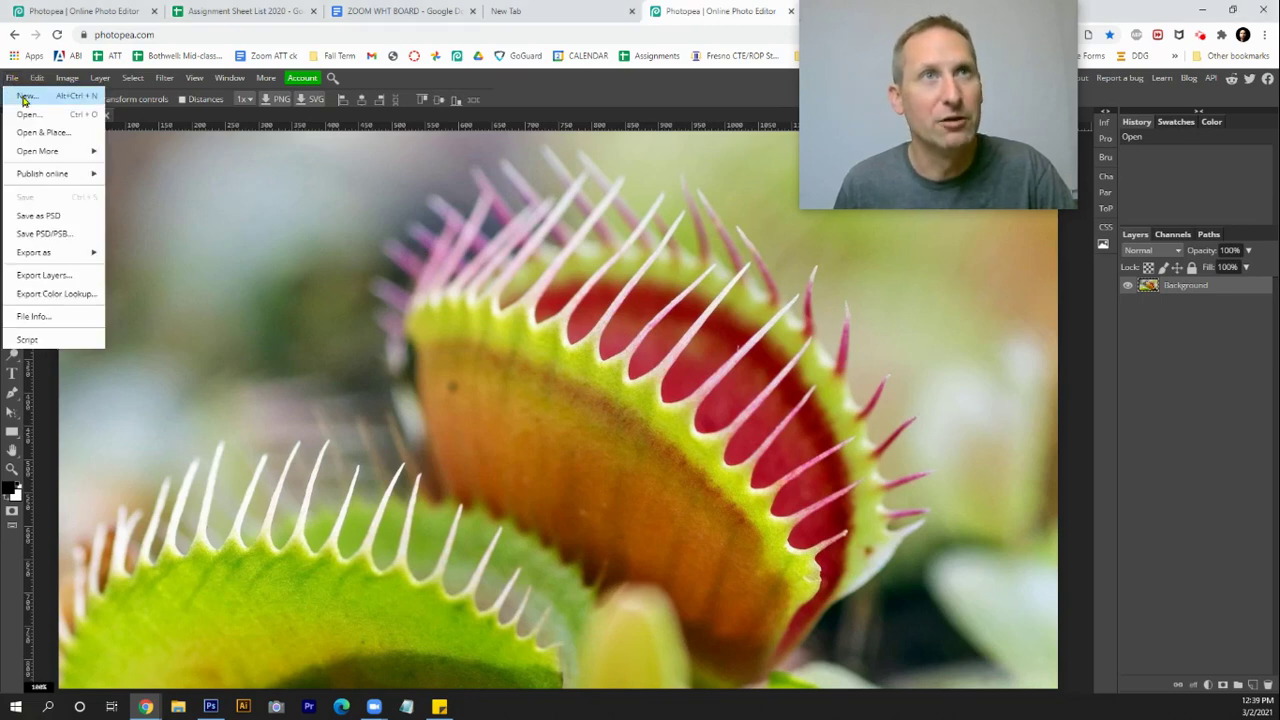
pyautogui.click(24, 100)
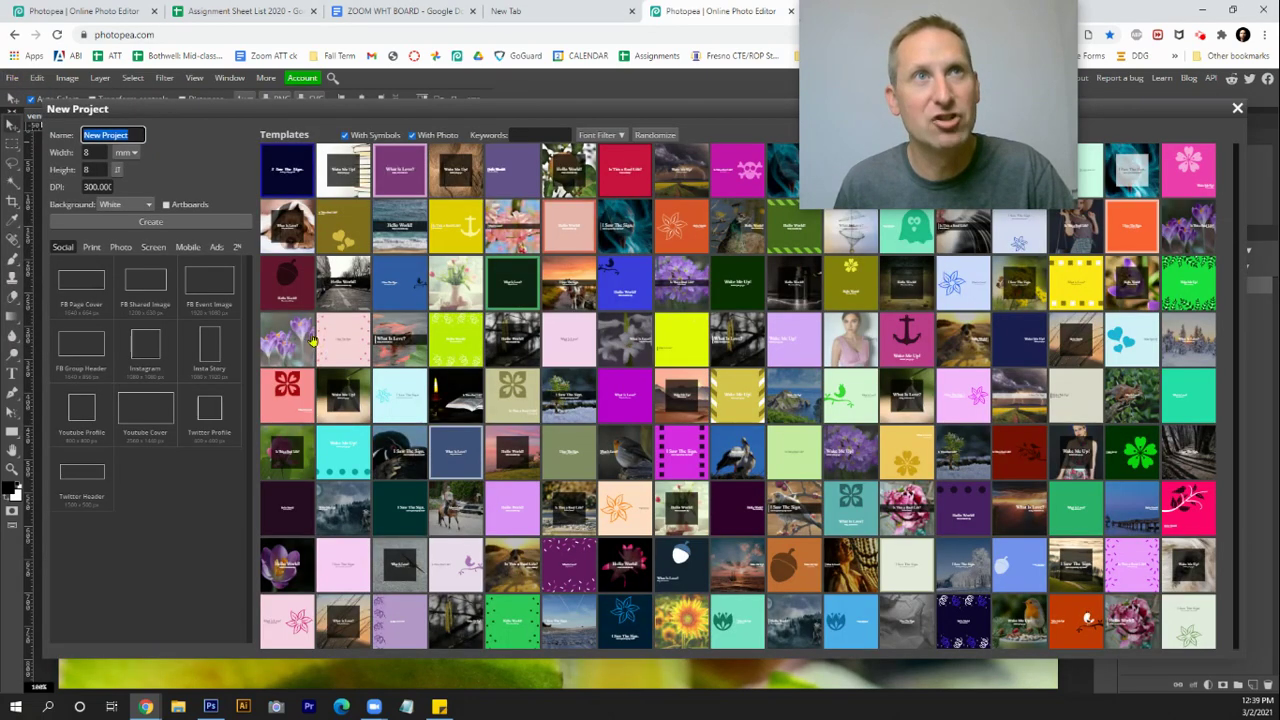
pyautogui.click(136, 155)
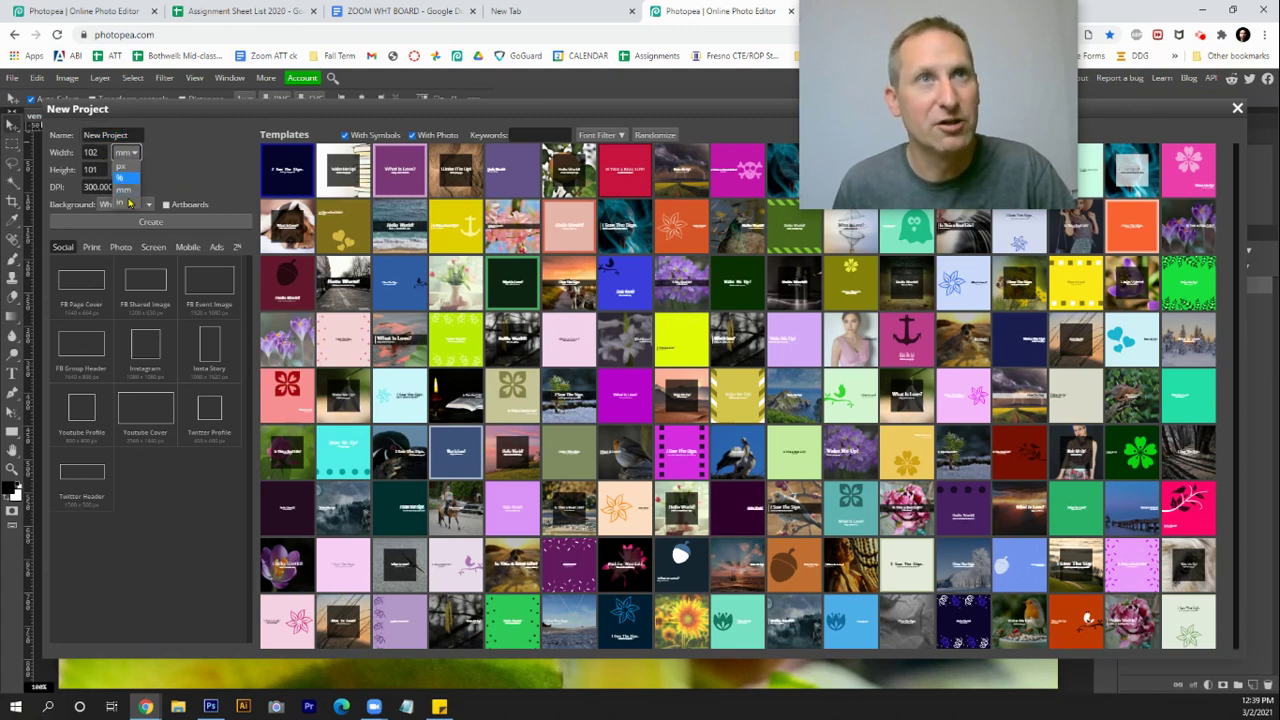
pyautogui.click(124, 203)
pyautogui.doubleClick(92, 152)
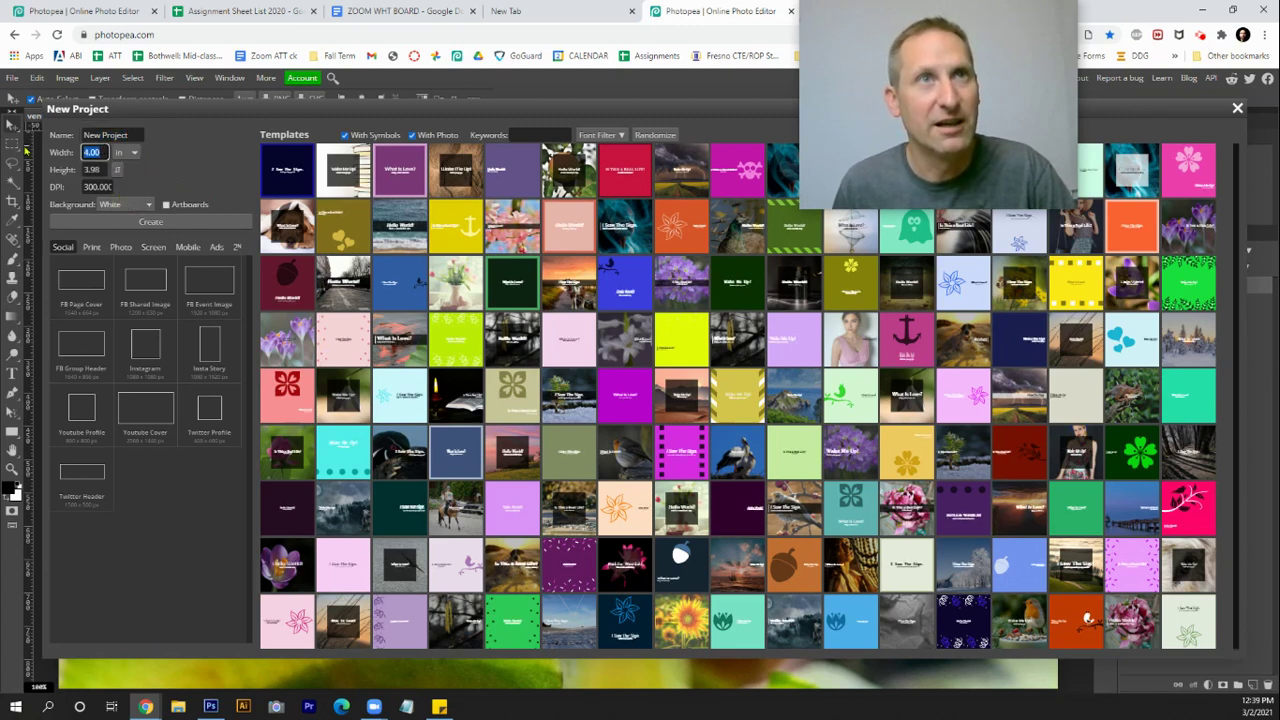
pyautogui.write('8')
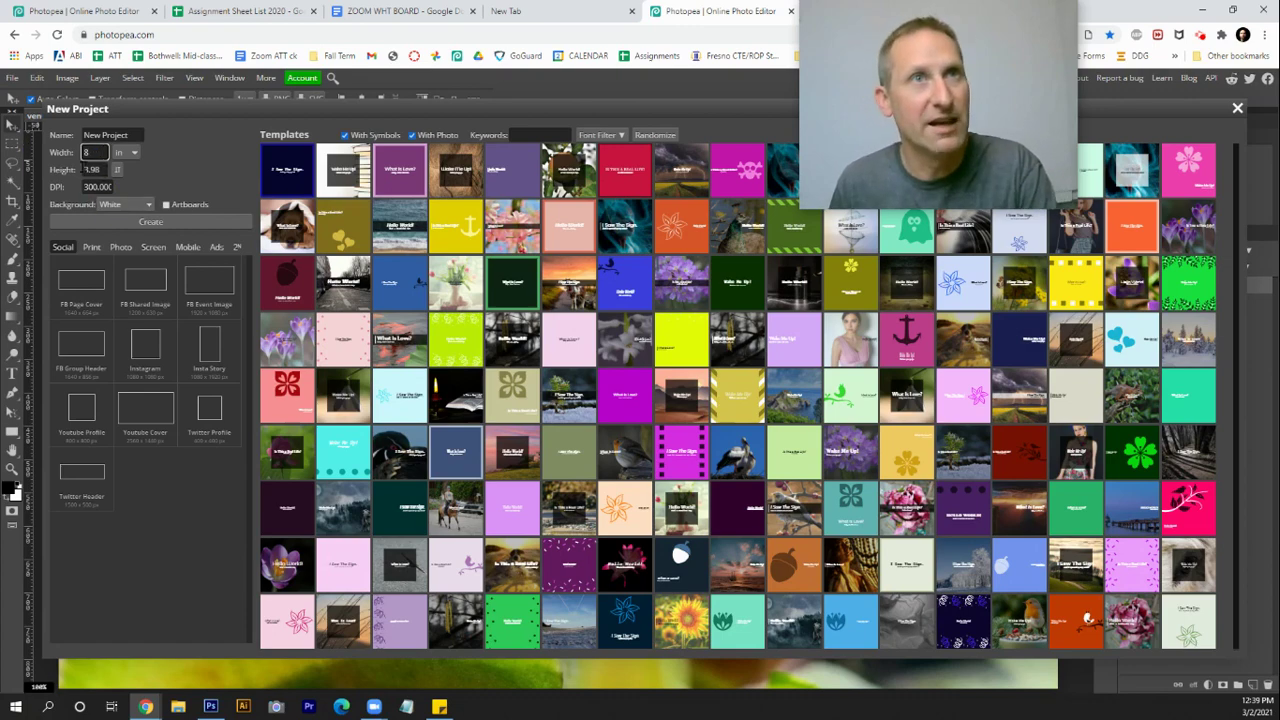
pyautogui.press('Tab')
pyautogui.write('8')
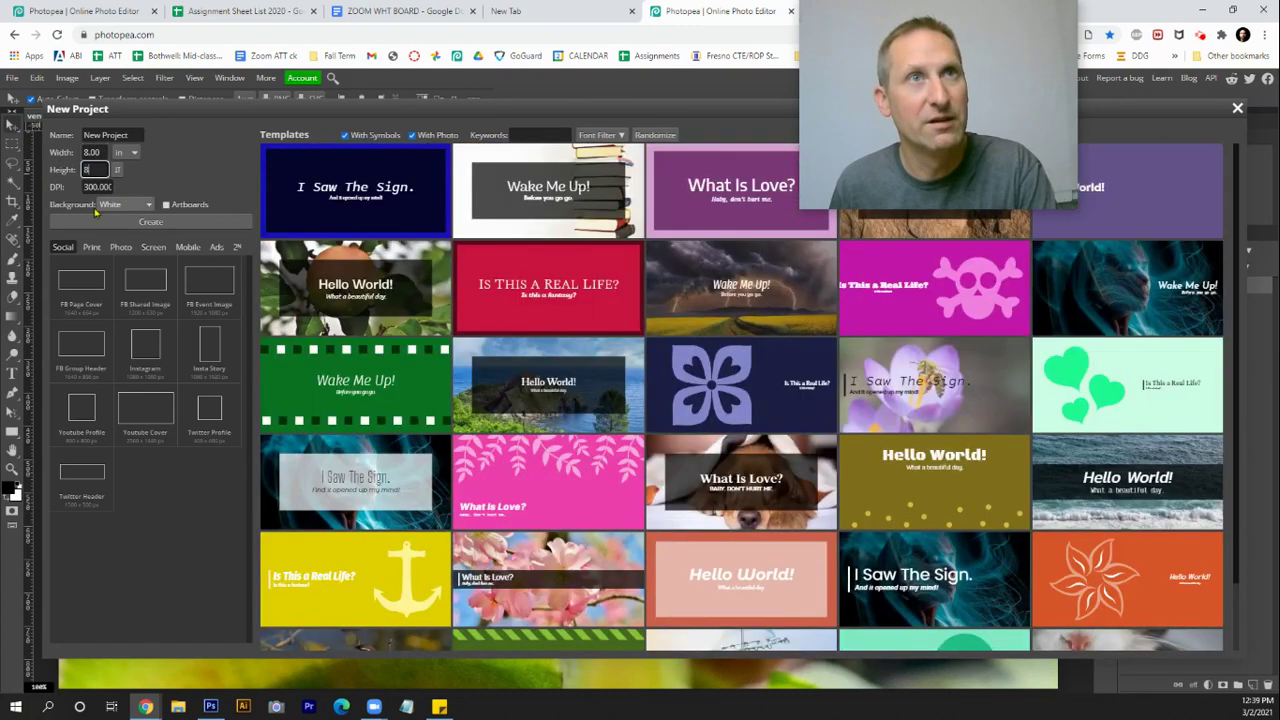
pyautogui.click(186, 222)
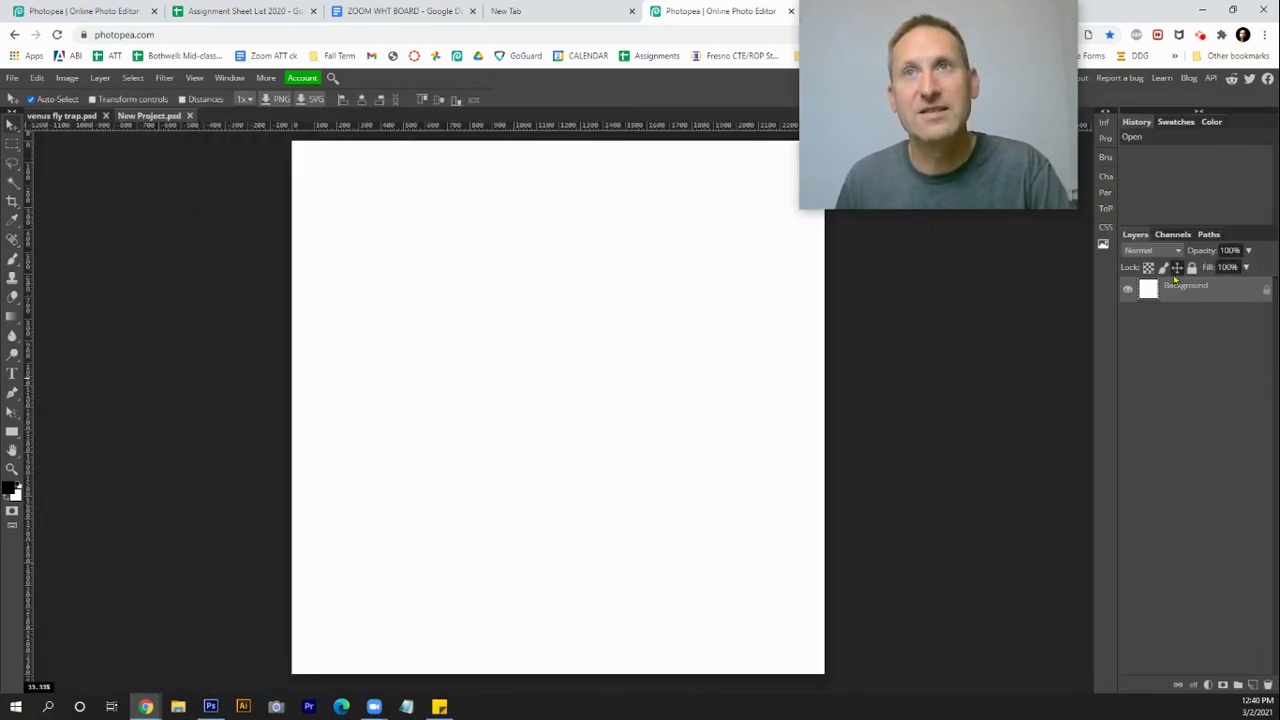
# - Add a new layer and brush two straight black diagonals across the canvas, each joining opposite corners
pyautogui.click(1254, 686)
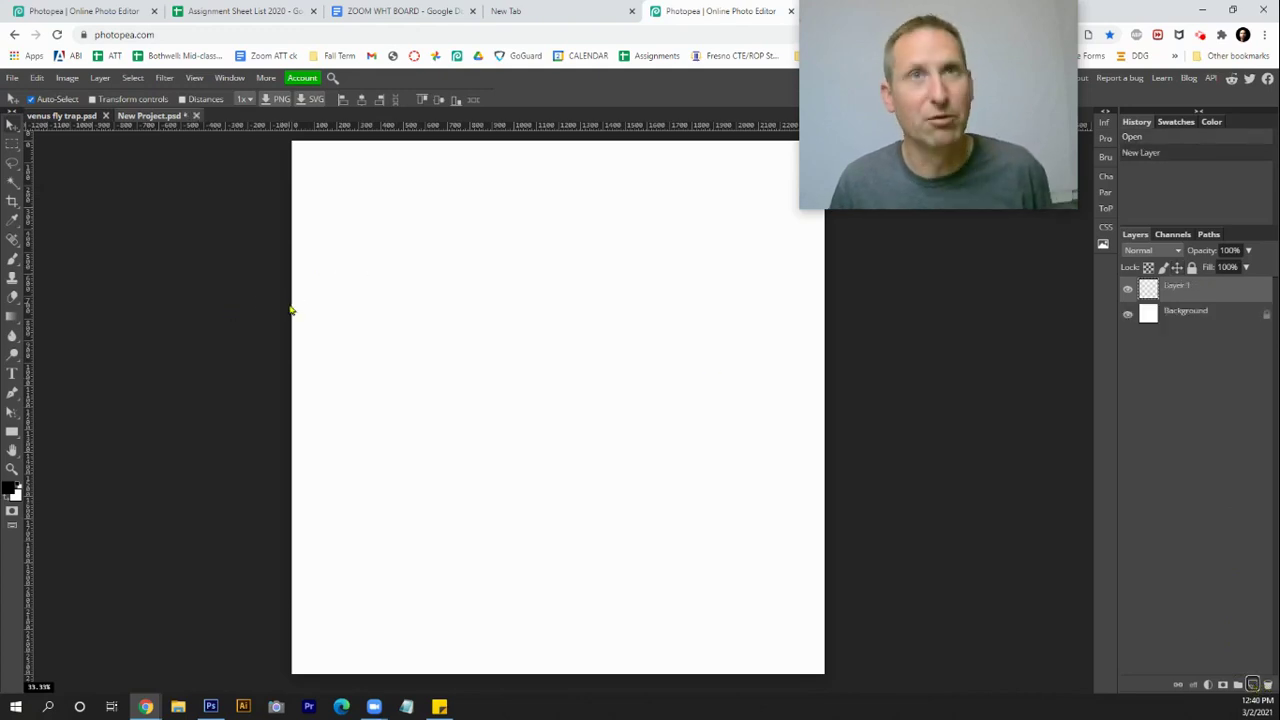
pyautogui.press('b')
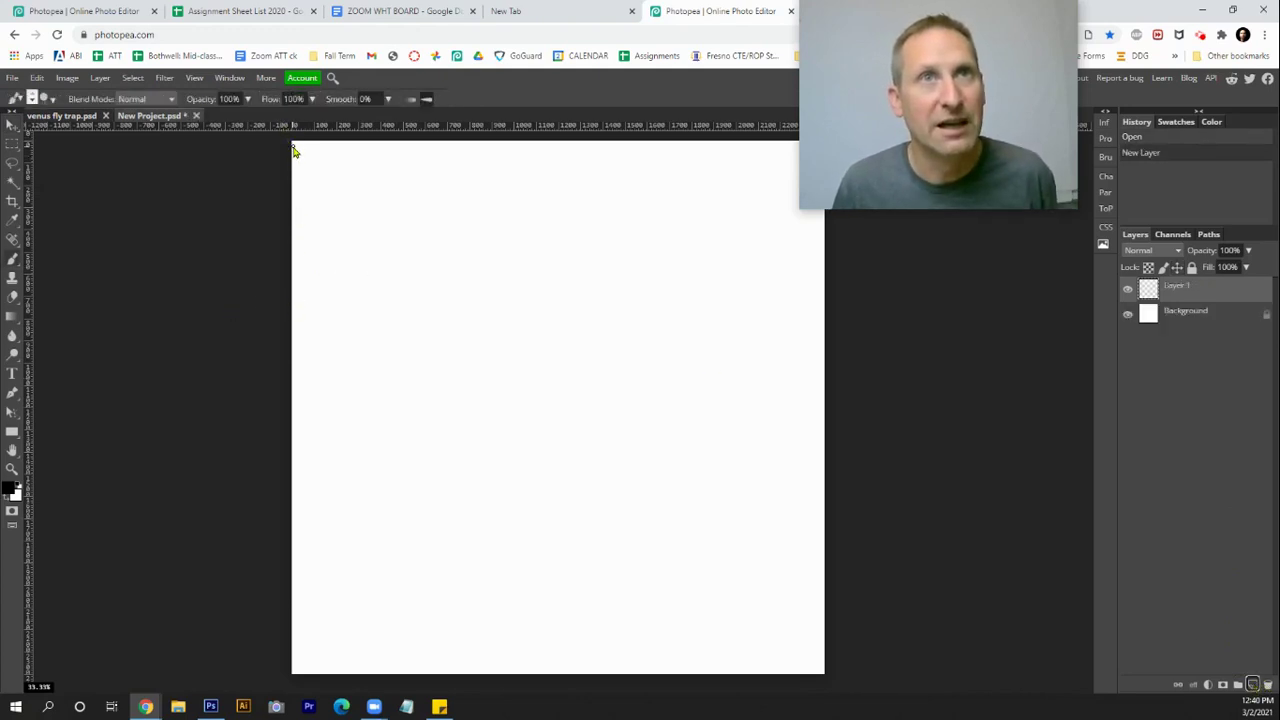
pyautogui.click(294, 152)
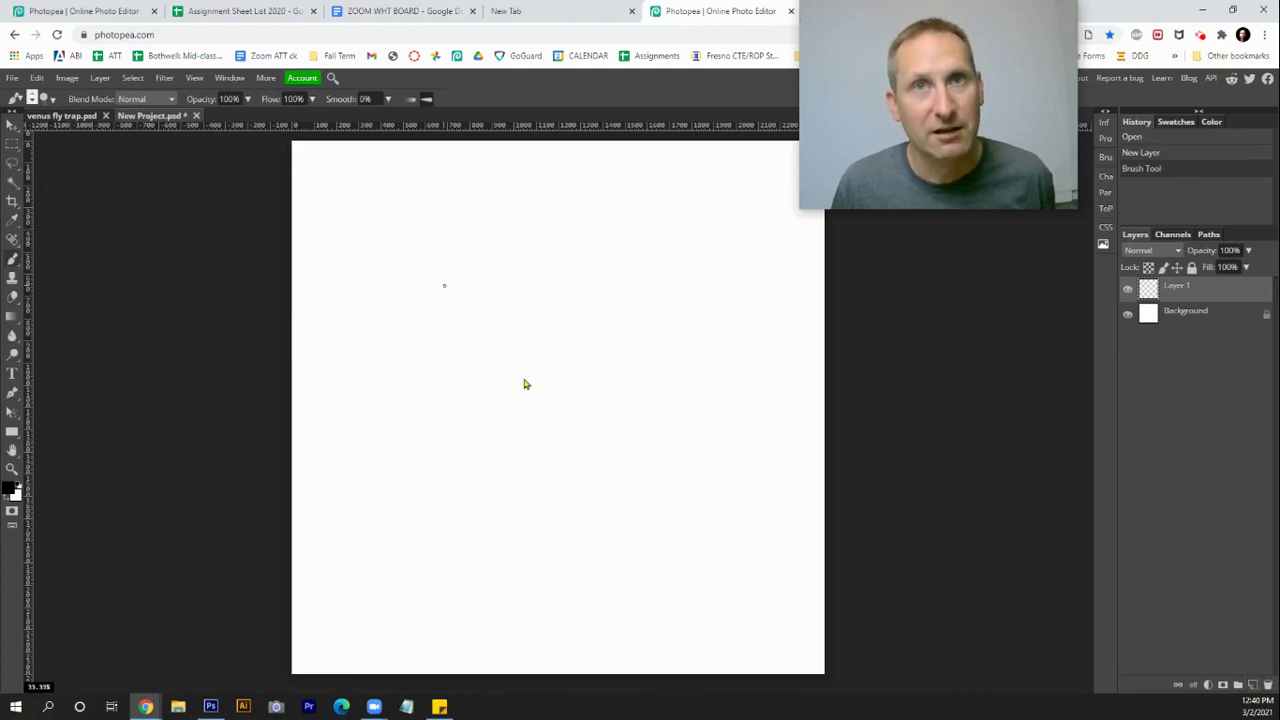
pyautogui.keyDown('shift'); pyautogui.click(824, 678); pyautogui.keyUp('shift')
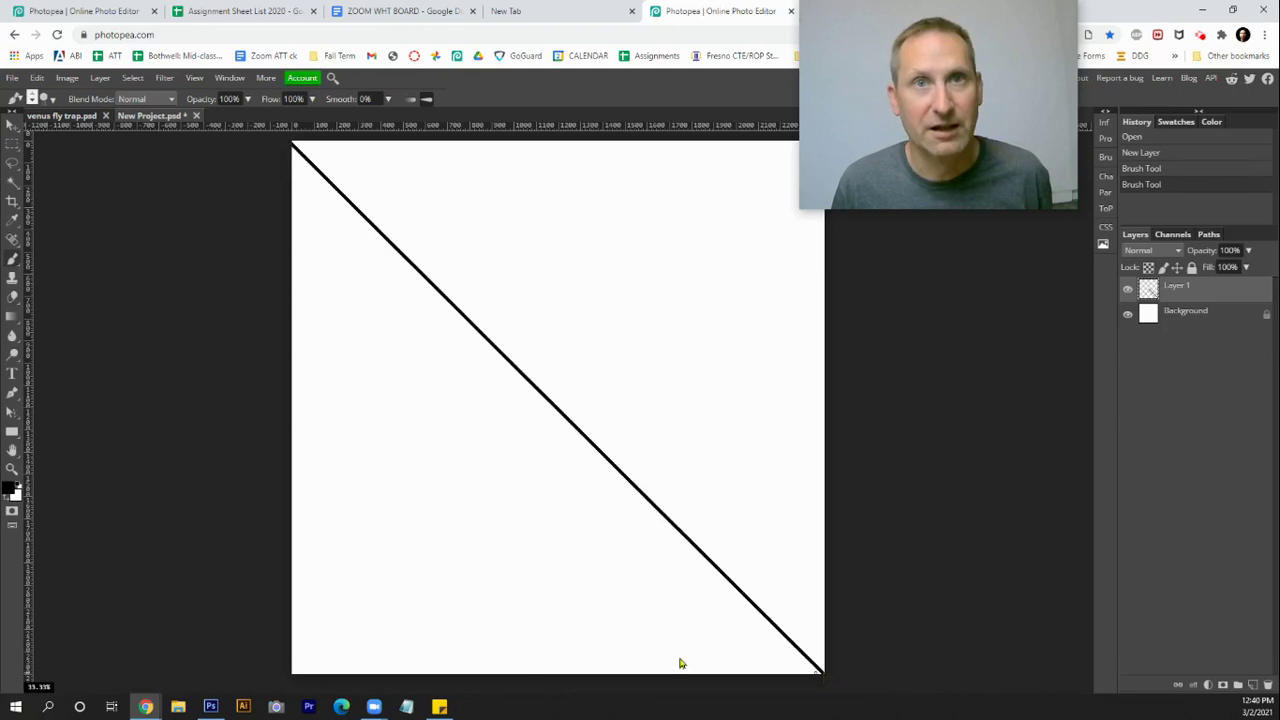
pyautogui.keyDown('shift'); pyautogui.click(292, 680); pyautogui.keyUp('shift')
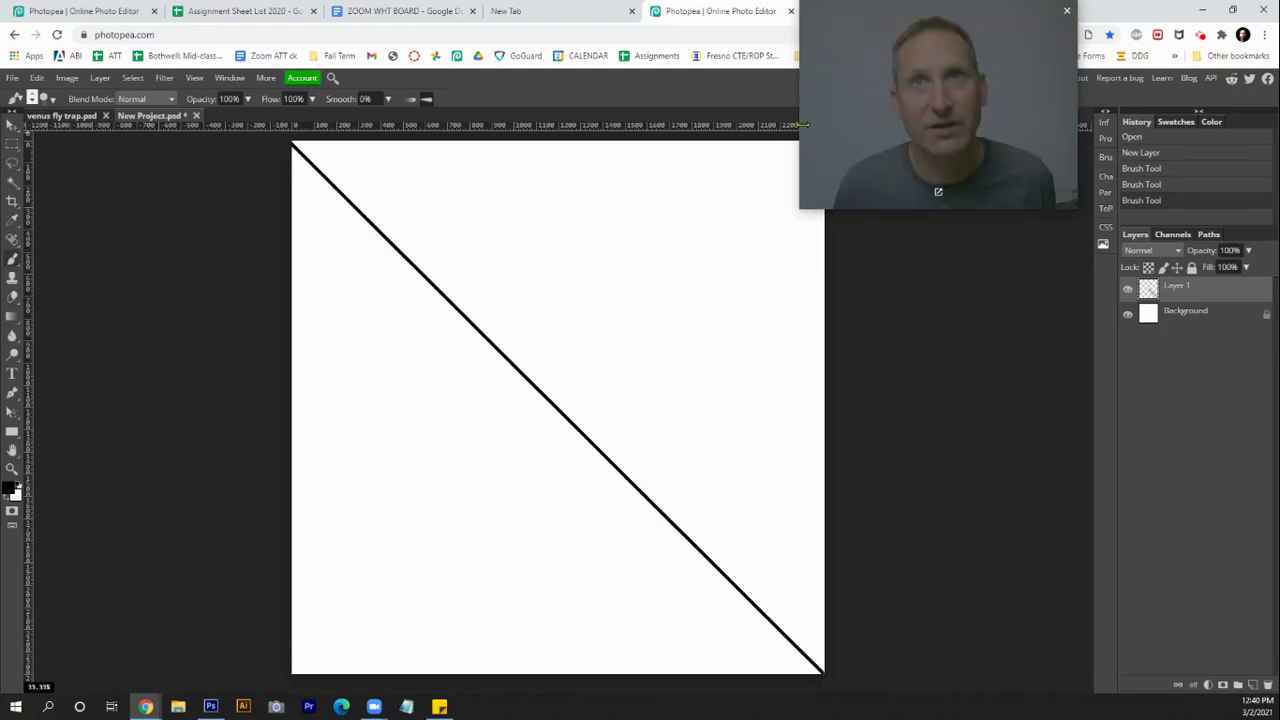
pyautogui.moveTo(819, 148); pyautogui.dragTo(911, 156)
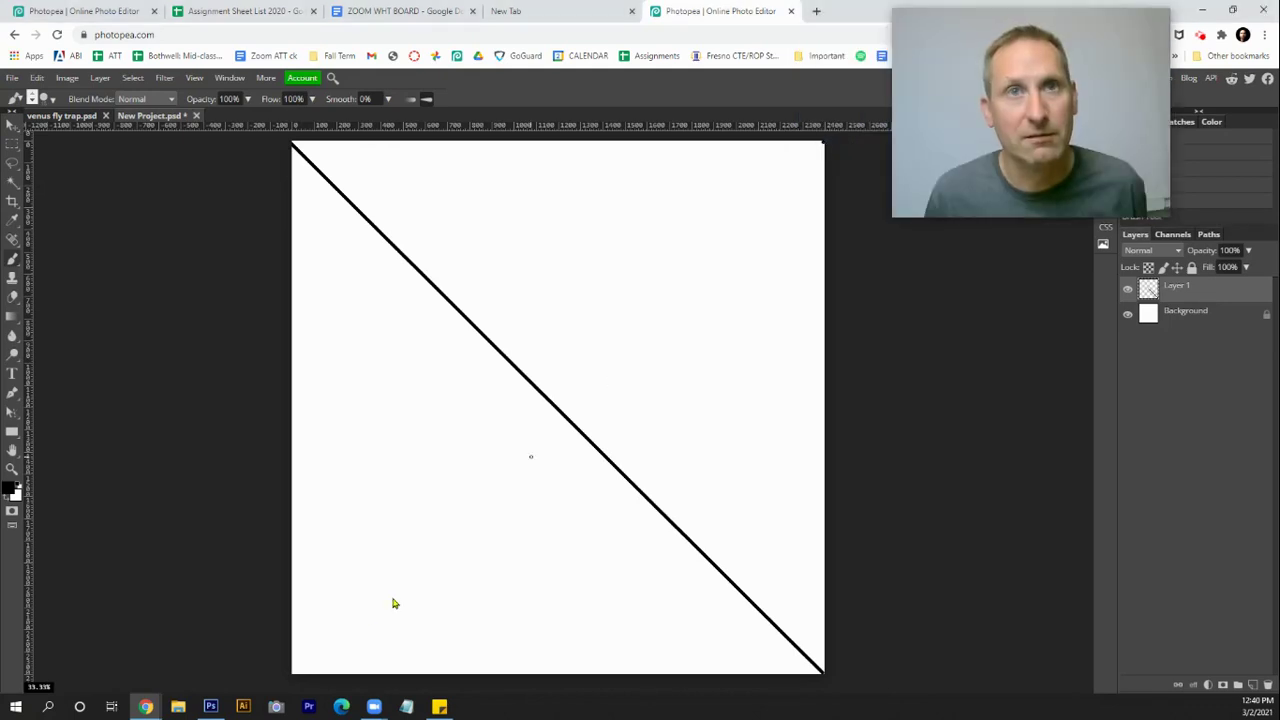
pyautogui.keyDown('shift'); pyautogui.click(293, 680); pyautogui.keyUp('shift')
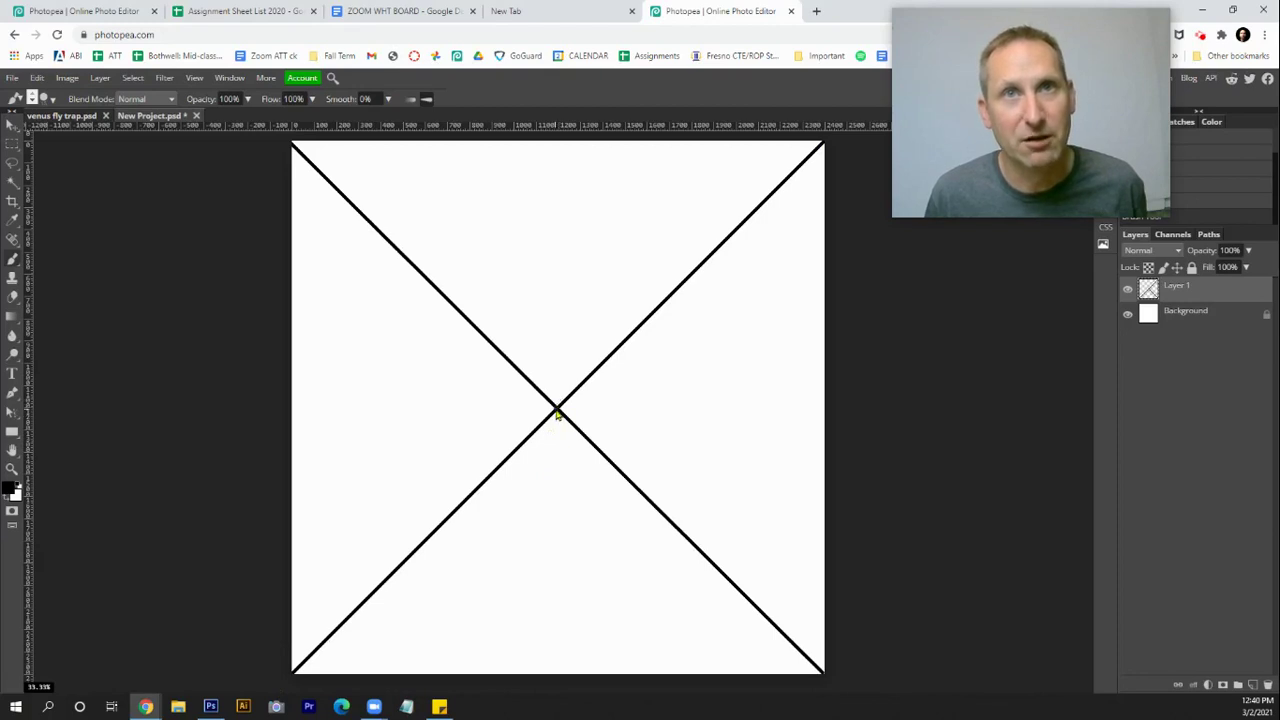
# - Brush a straight horizontal and a straight vertical black line through the canvas centre, dividing the square into eight wedges
pyautogui.moveTo(557, 414); pyautogui.dragTo(291, 414)
pyautogui.keyDown('shift'); pyautogui.click(826, 414); pyautogui.keyUp('shift')
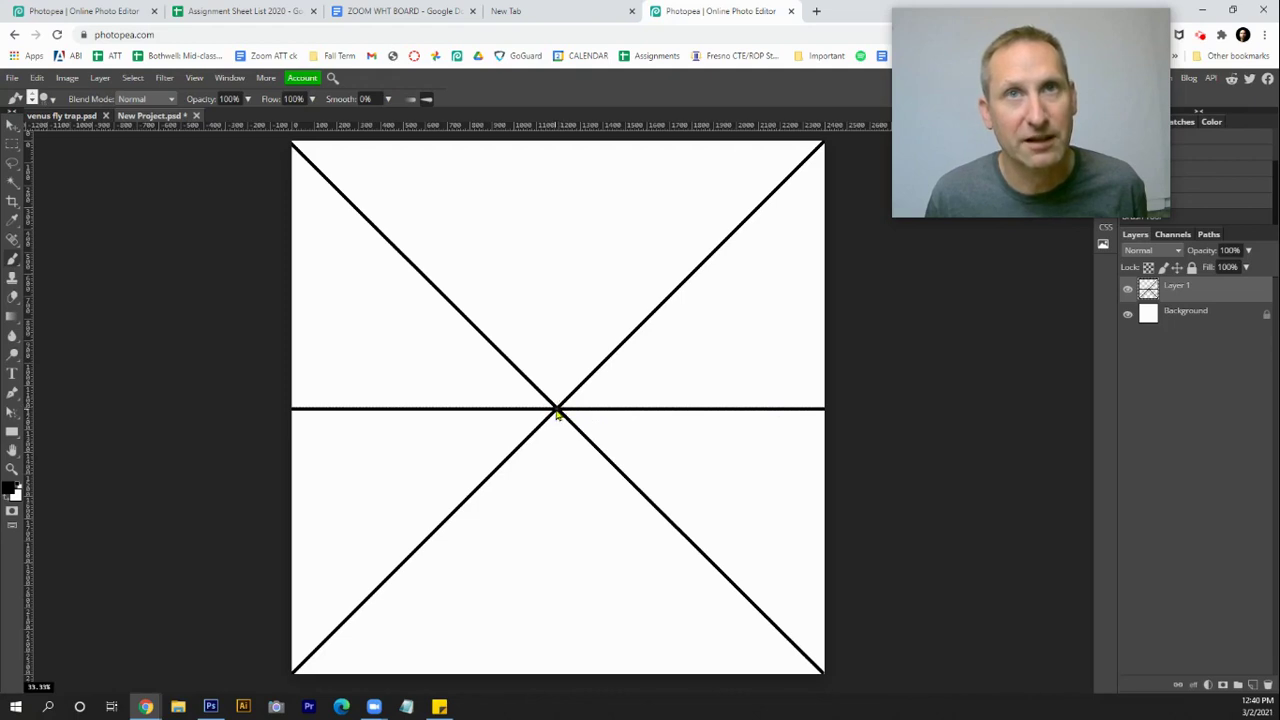
pyautogui.moveTo(556, 410)
pyautogui.mouseDown()
pyautogui.moveTo(560, 131)
pyautogui.moveTo(523, 686)
pyautogui.mouseUp()
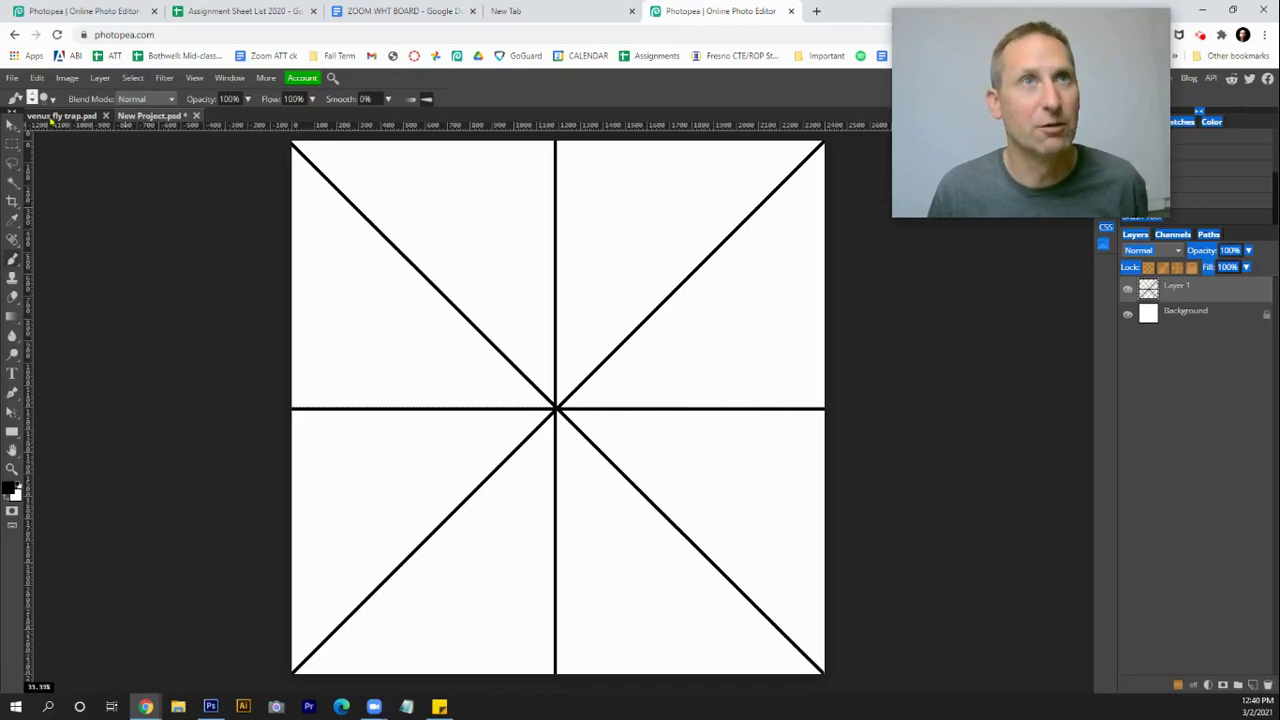
# - Copy the whole picture from venus fly trap.psd into New Project.psd and move it into the canvas's upper-right corner
pyautogui.click(62, 116)
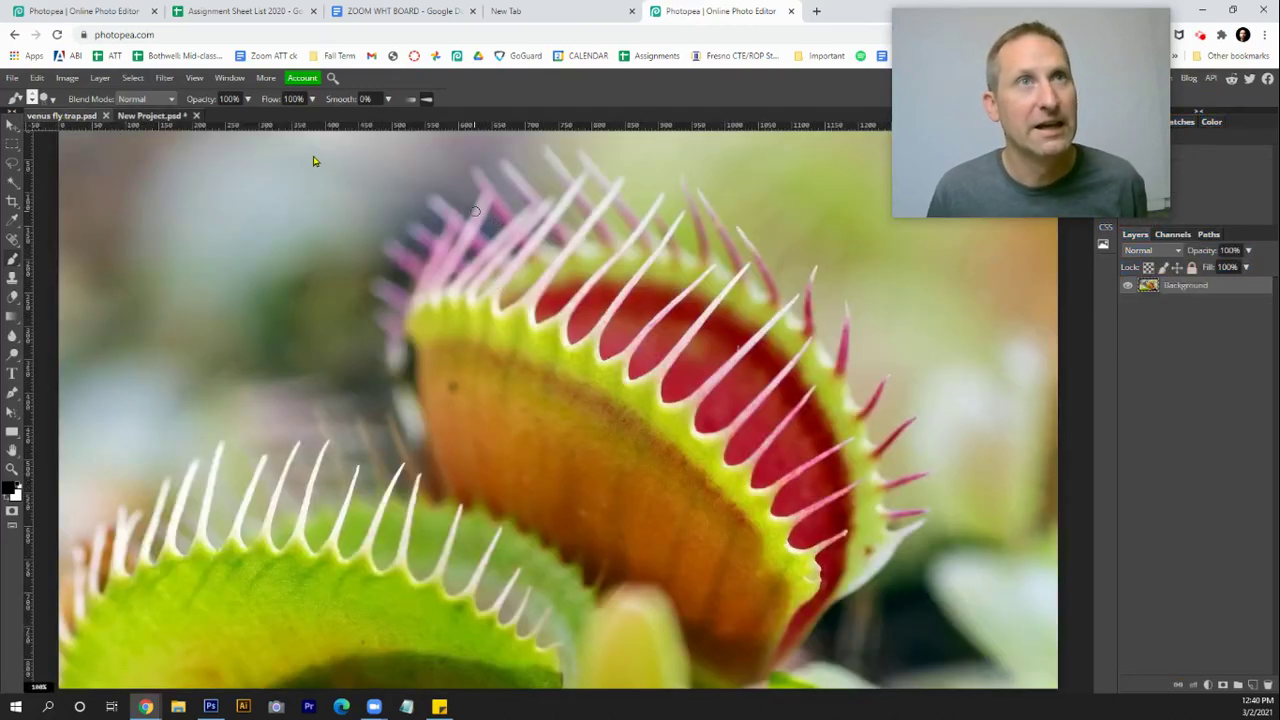
pyautogui.press('m')
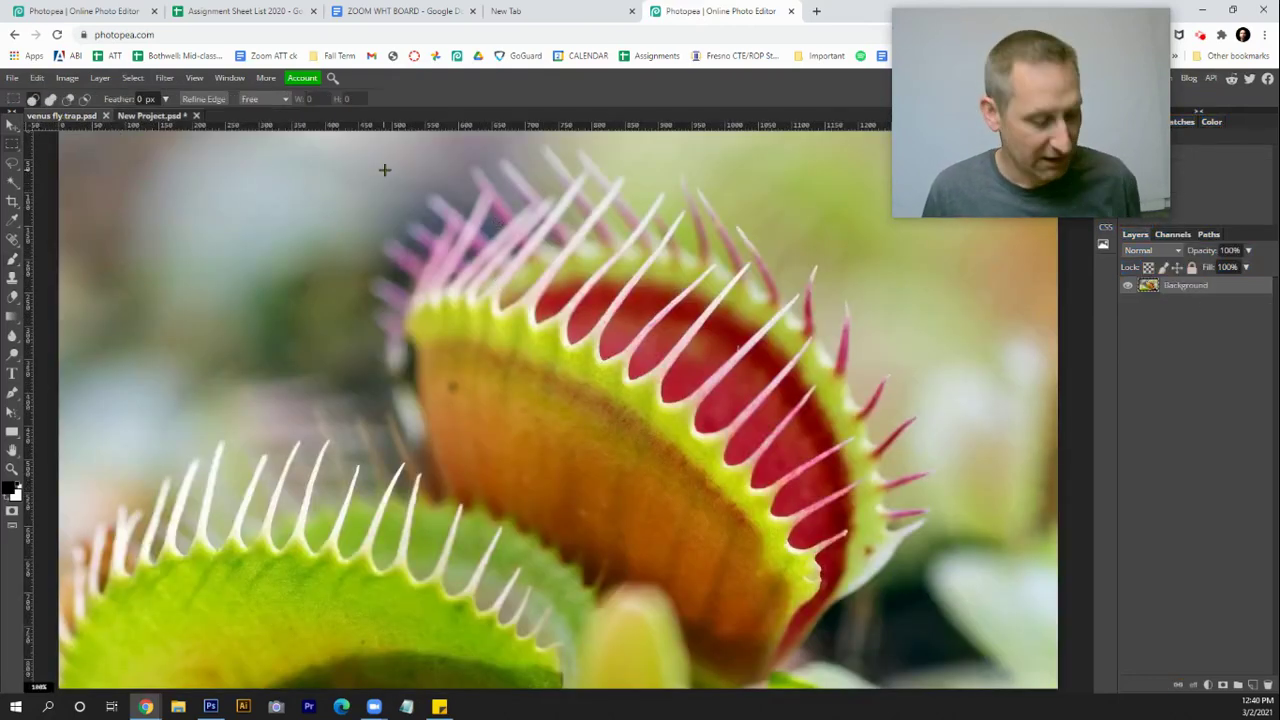
pyautogui.click(172, 117)
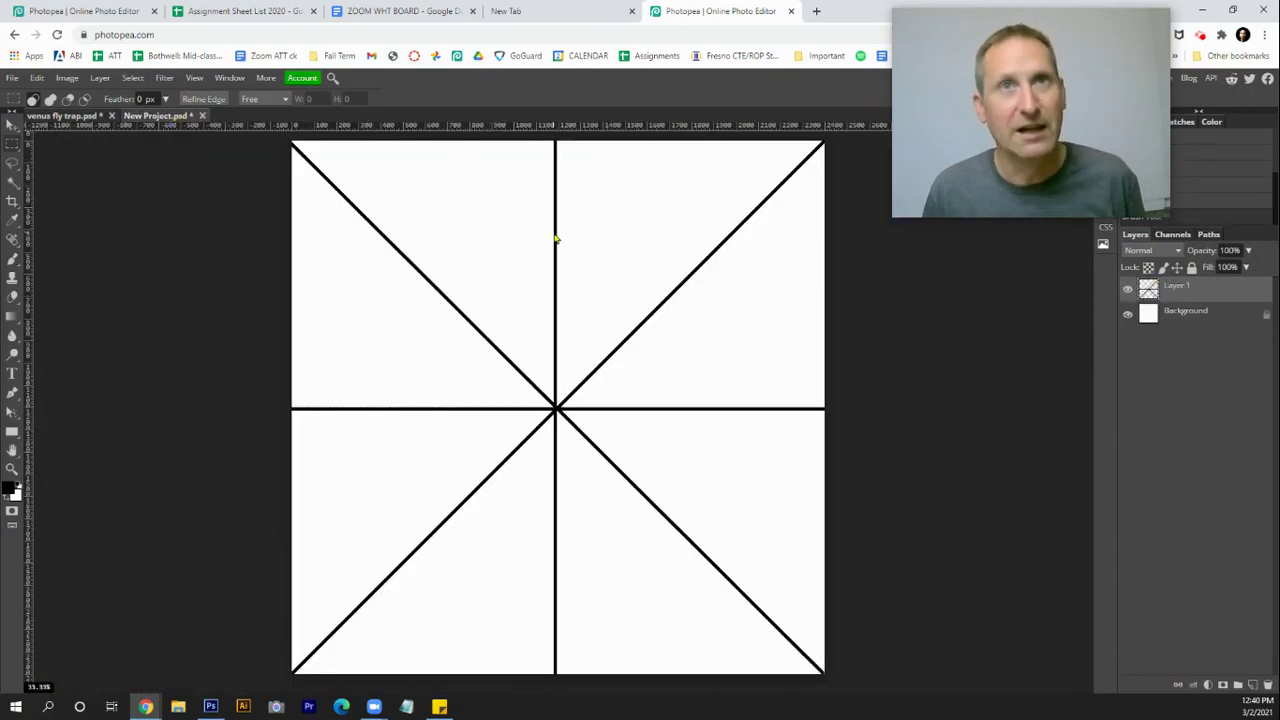
pyautogui.hotkey('ctrl', 'v')
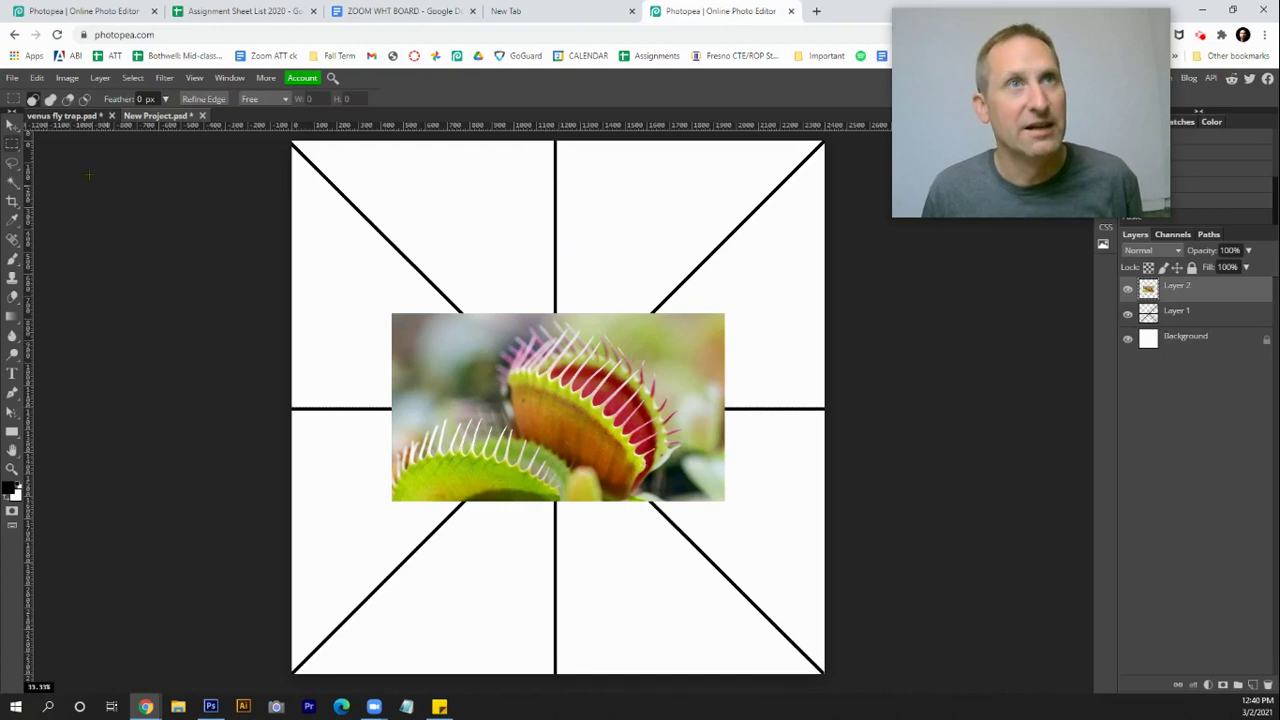
pyautogui.click(12, 124)
pyautogui.moveTo(528, 408); pyautogui.dragTo(630, 242)
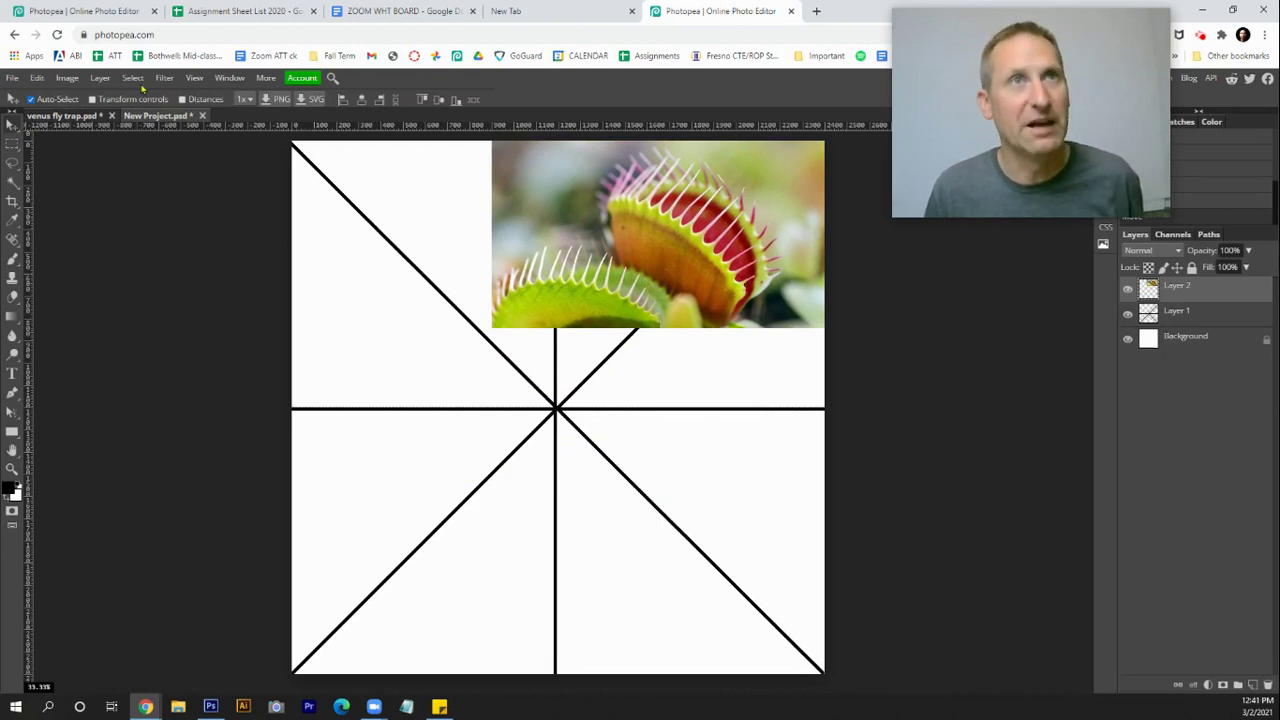
# - Enlarge the pasted photo with Free Transform until it covers the upper-right quadrant, keeping it aligned with the upper-right corner
pyautogui.click(36, 78)
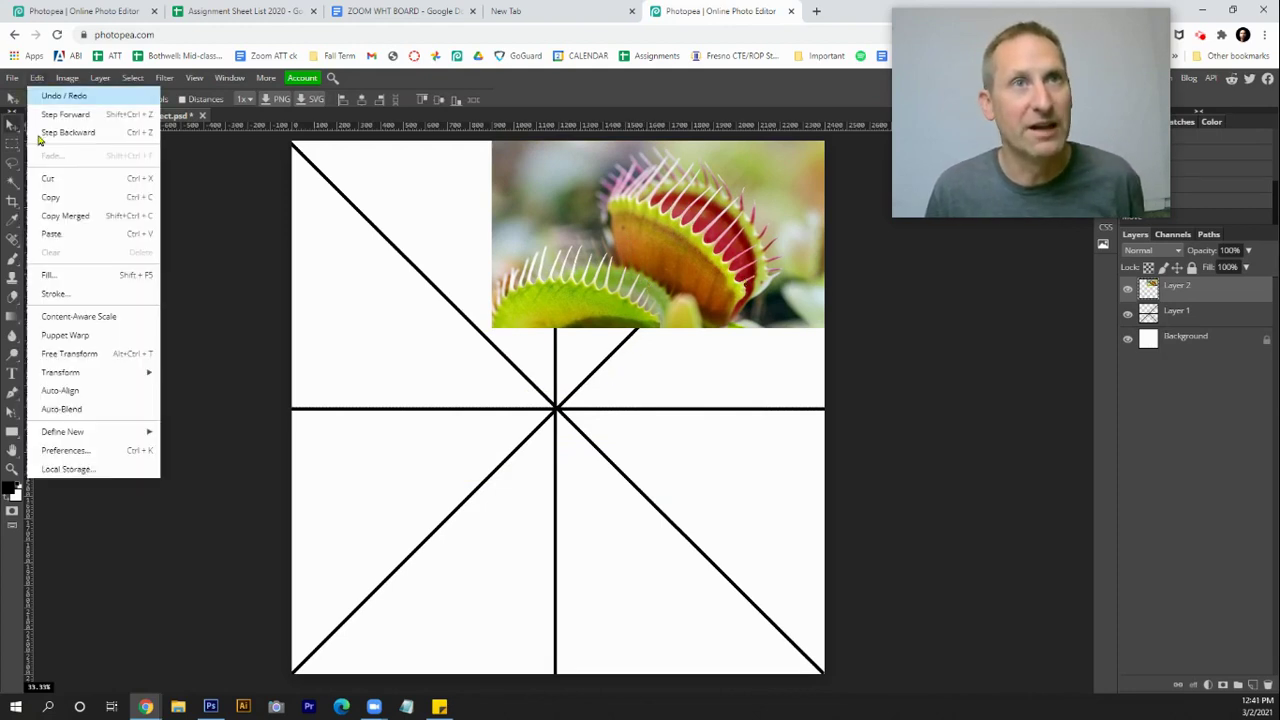
pyautogui.click(119, 354)
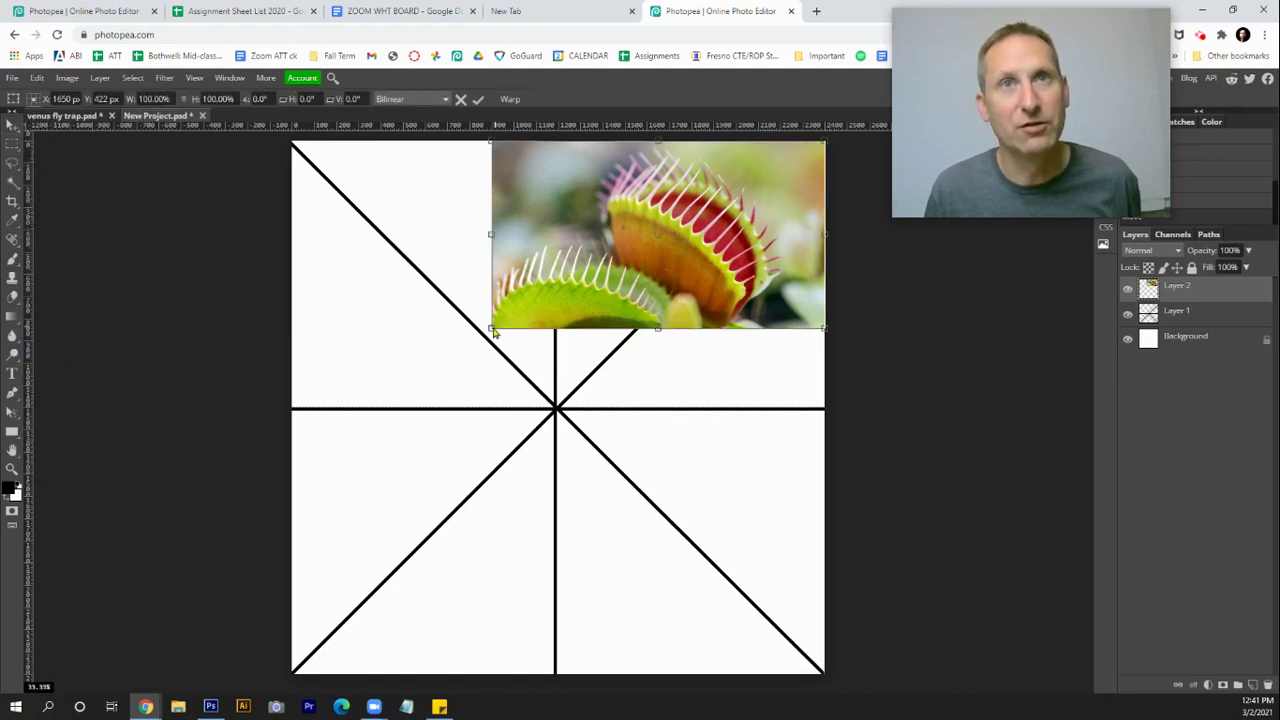
pyautogui.moveTo(490, 328); pyautogui.dragTo(328, 473)
pyautogui.moveTo(529, 361); pyautogui.dragTo(597, 342)
pyautogui.press('Return')
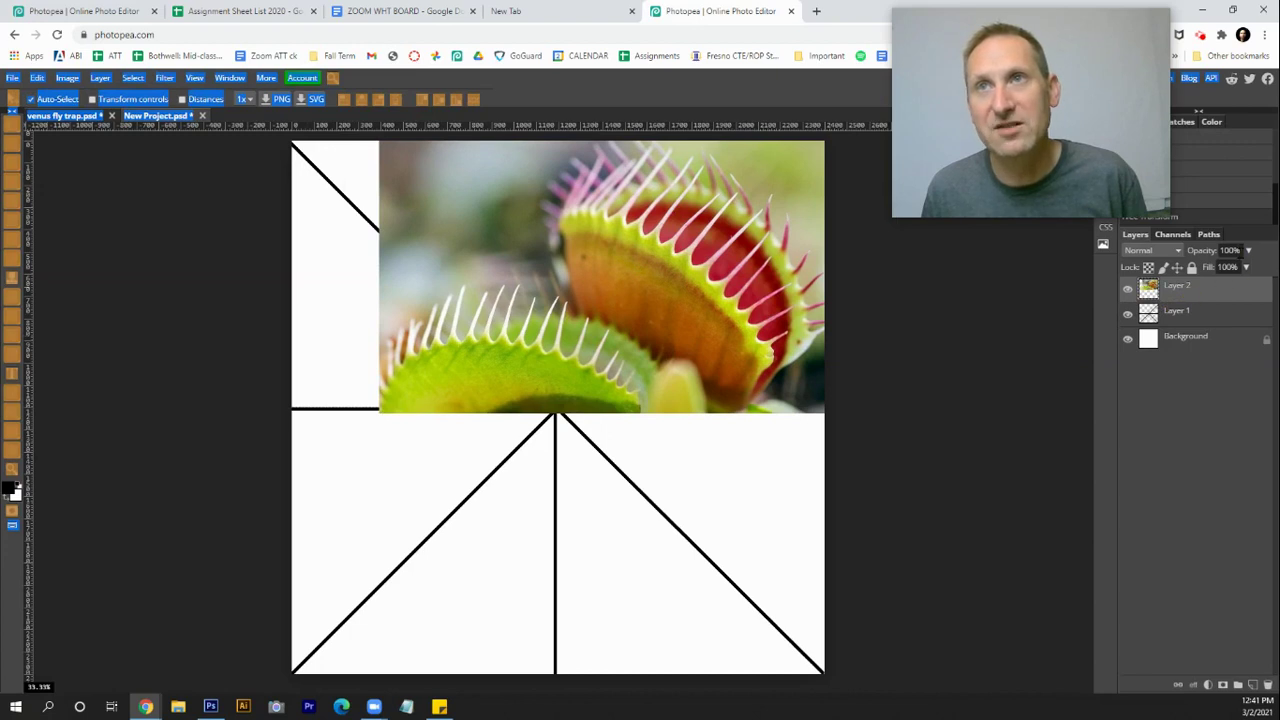
# - Lower the photo layer's opacity to 52% so the guide lines show through, and deselect the layer
pyautogui.click(1248, 252)
pyautogui.moveTo(1250, 268); pyautogui.dragTo(1224, 275)
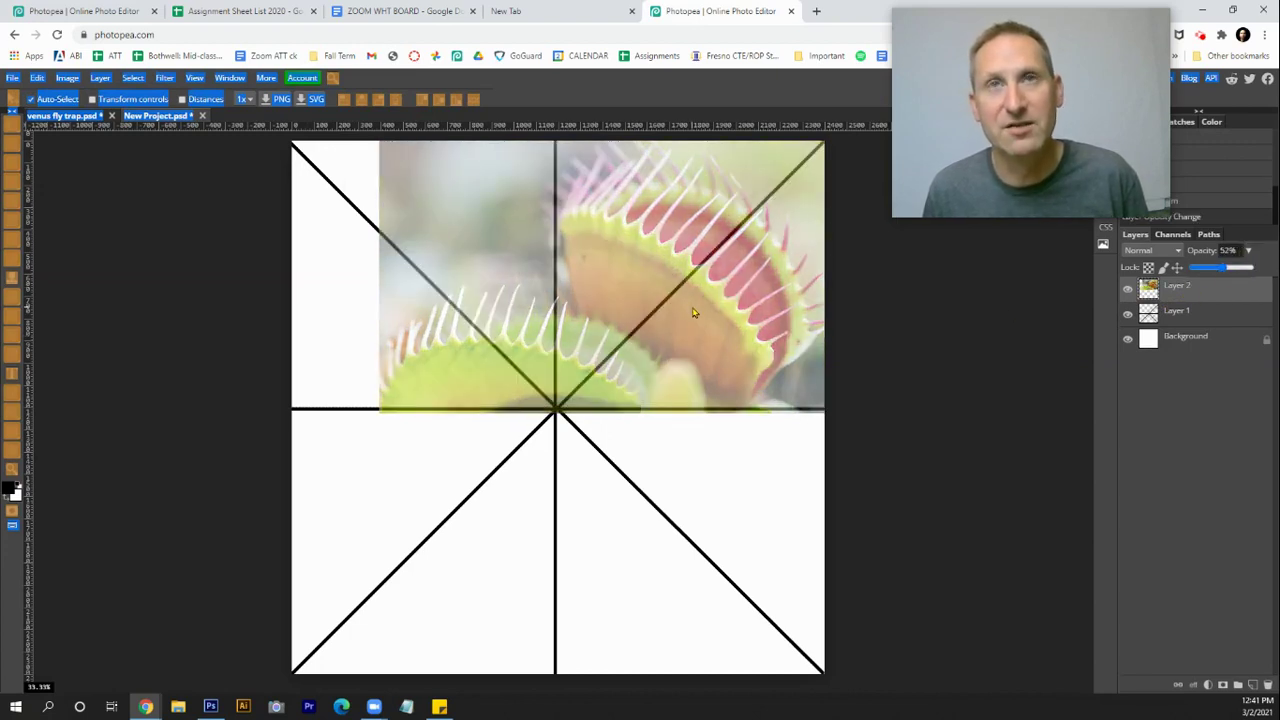
pyautogui.click(134, 217)
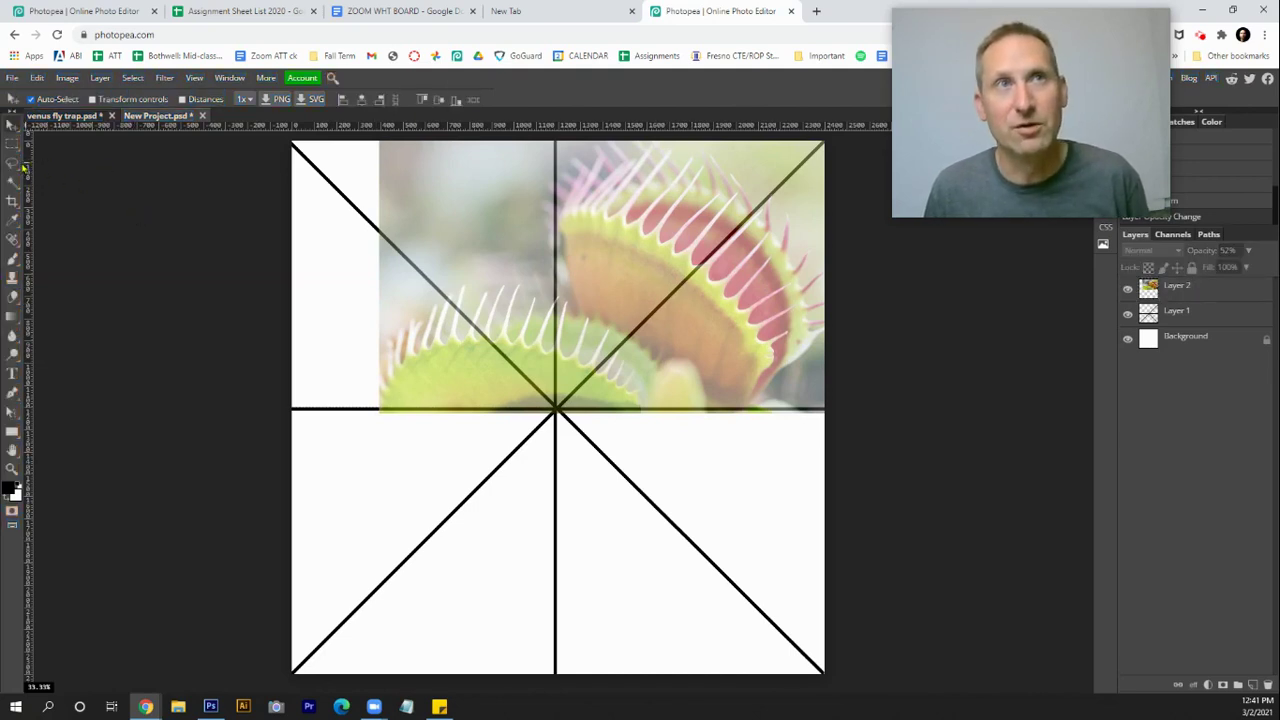
# - Select the triangular wedge between the upper vertical line and the upper-right diagonal with the Polygonal Lasso
pyautogui.rightClick(12, 166)
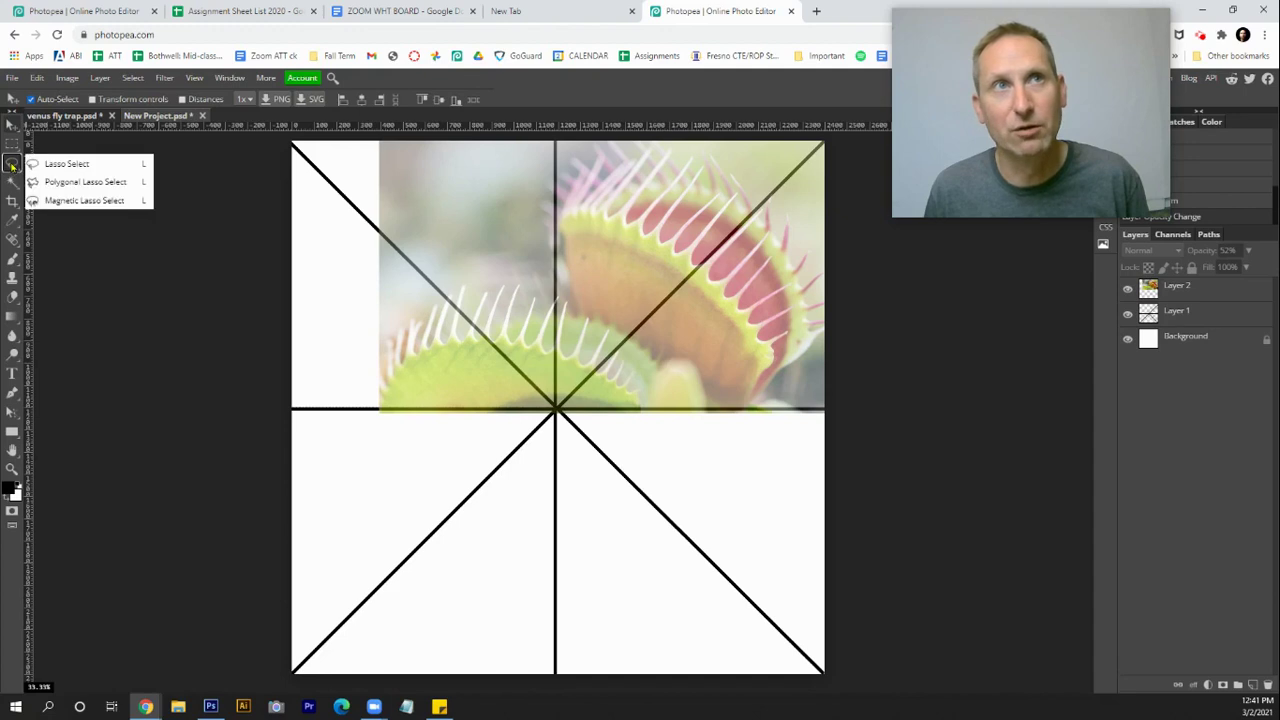
pyautogui.click(66, 182)
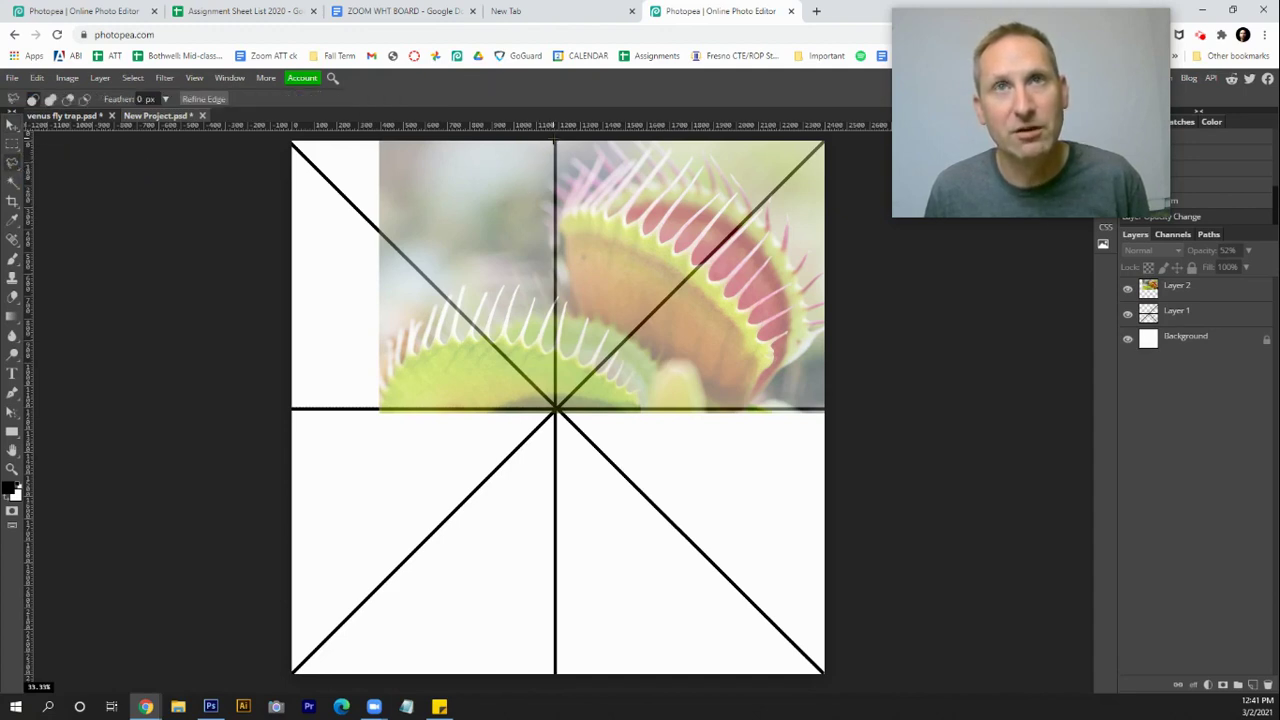
pyautogui.click(554, 140)
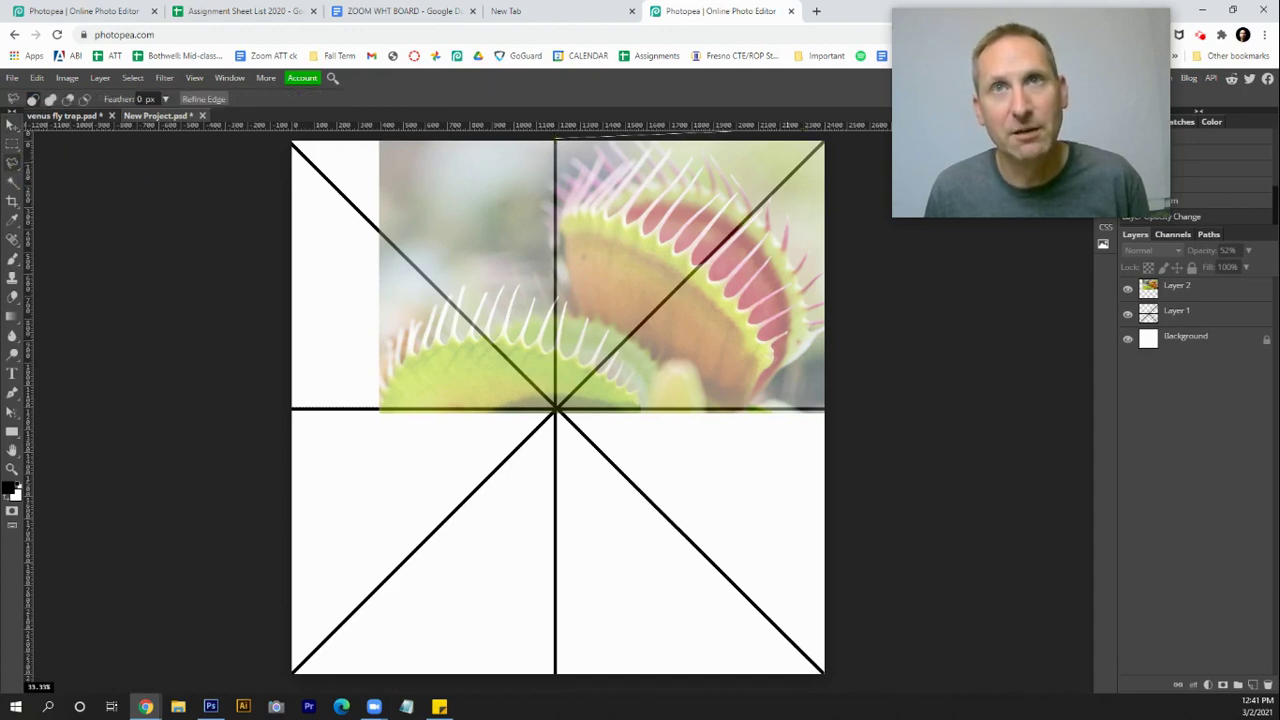
pyautogui.click(823, 142)
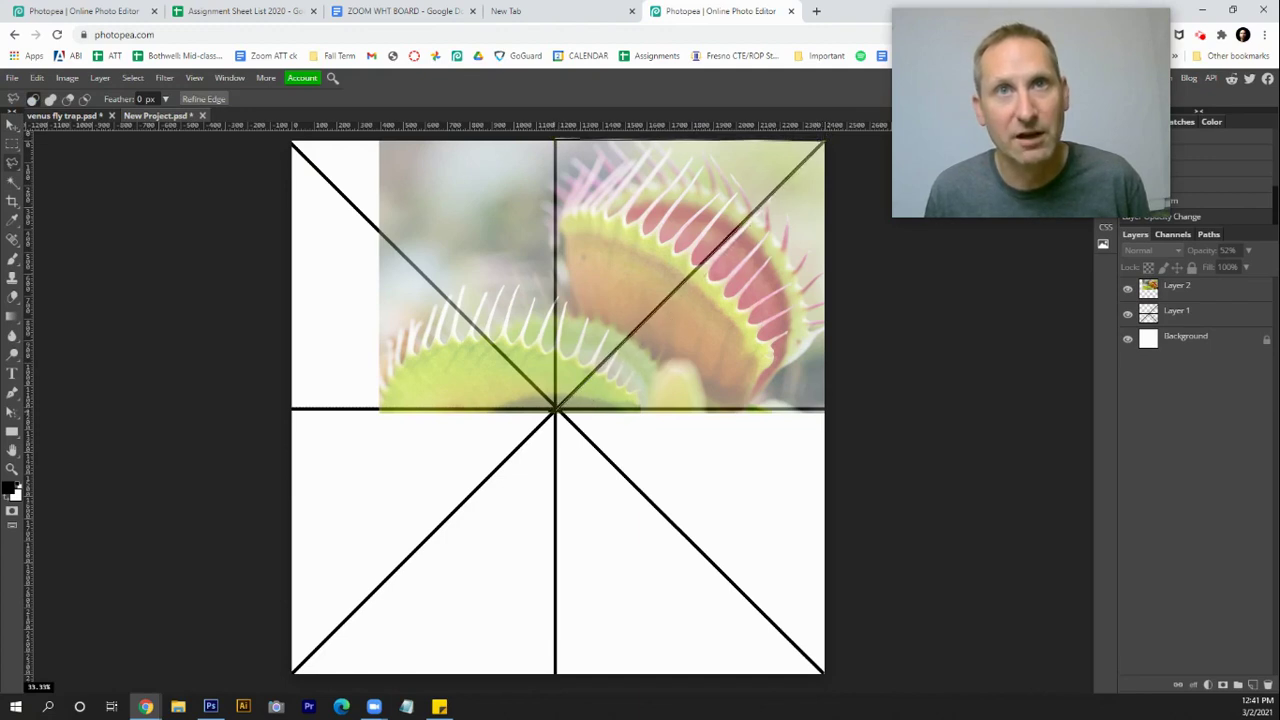
pyautogui.click(554, 409)
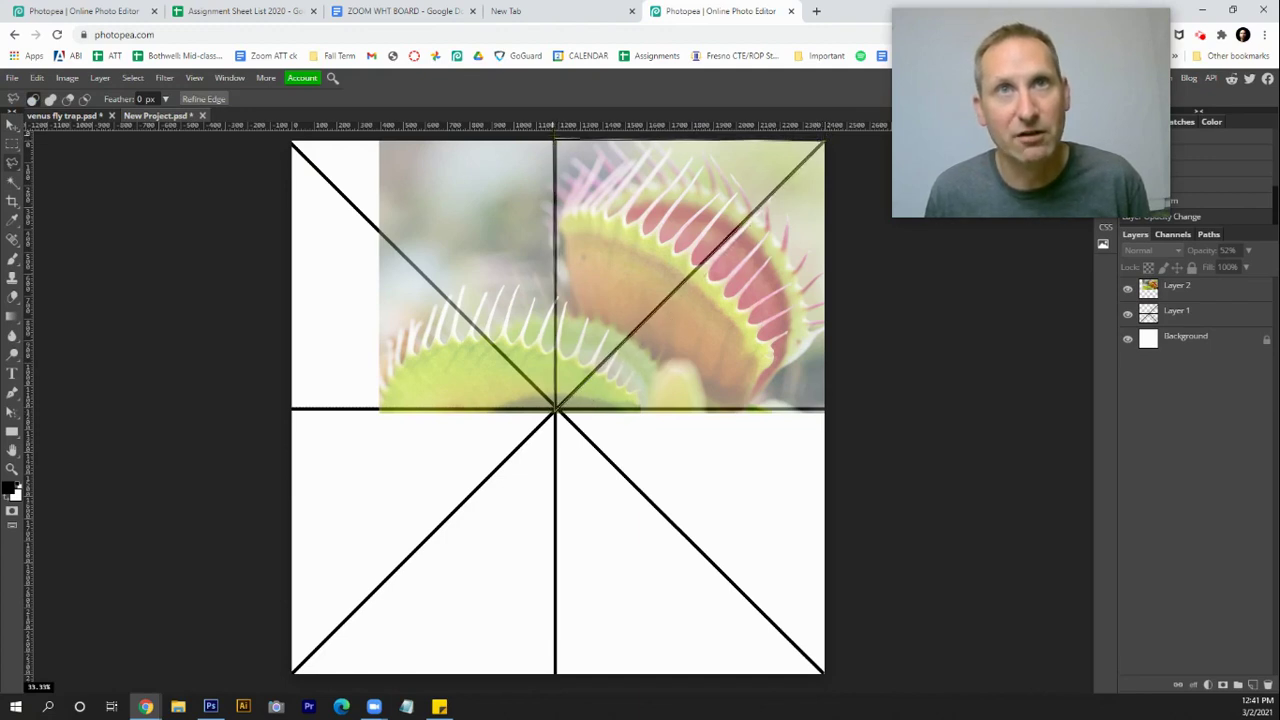
pyautogui.click(554, 141)
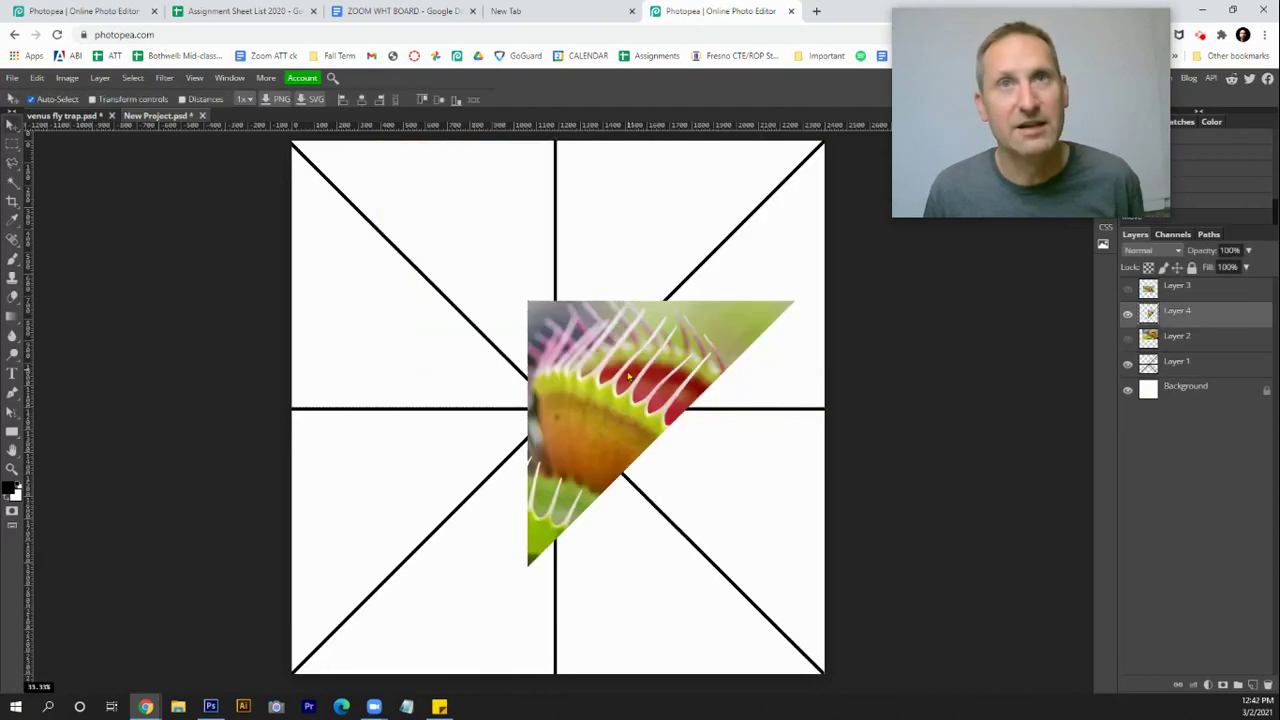
# - Fit the triangular photo piece into its upper-right wedge, then duplicate its layer and move the copy toward the canvas's lower-left area
pyautogui.moveTo(630, 360); pyautogui.dragTo(658, 199)
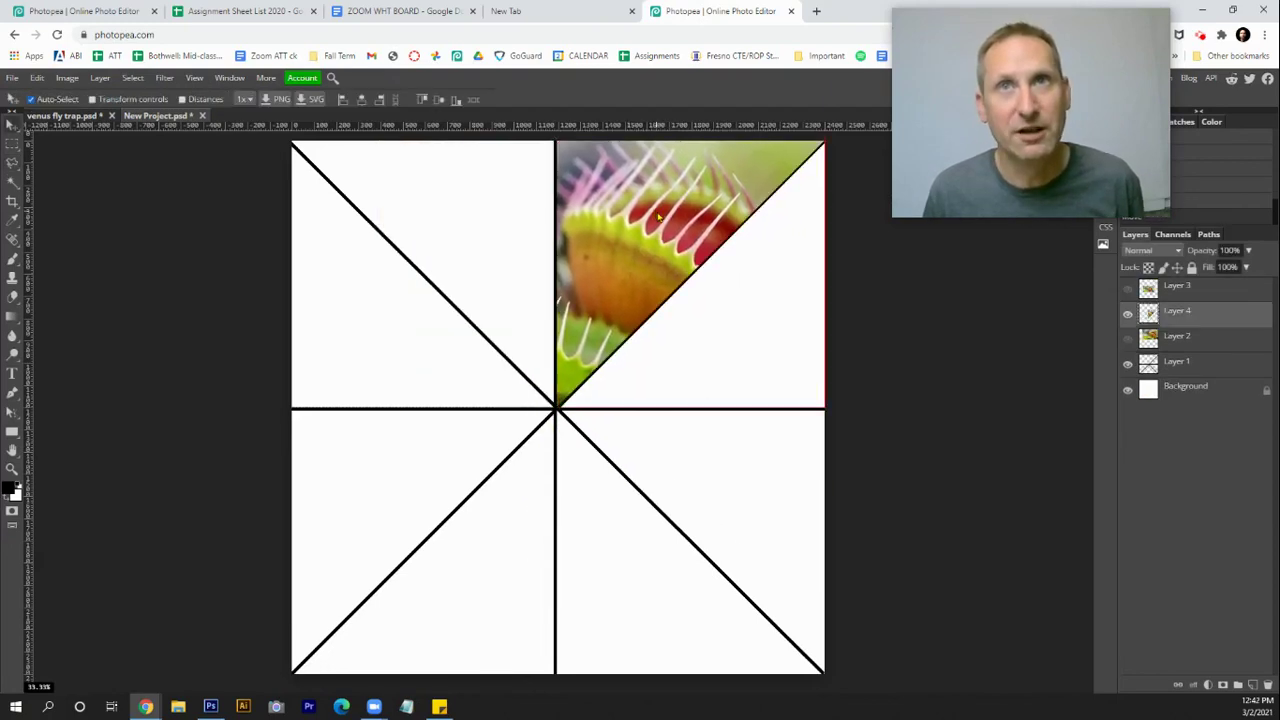
pyautogui.hotkey('ctrl', 'j')
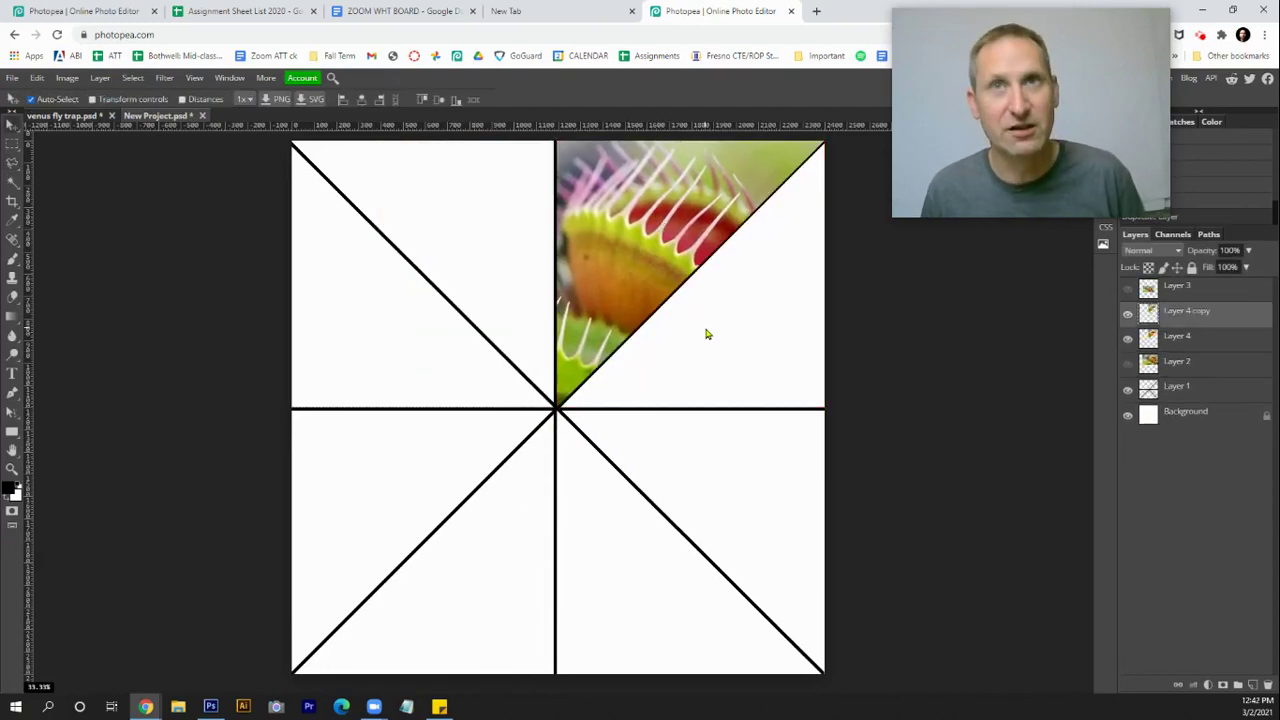
pyautogui.moveTo(667, 300); pyautogui.dragTo(475, 536)
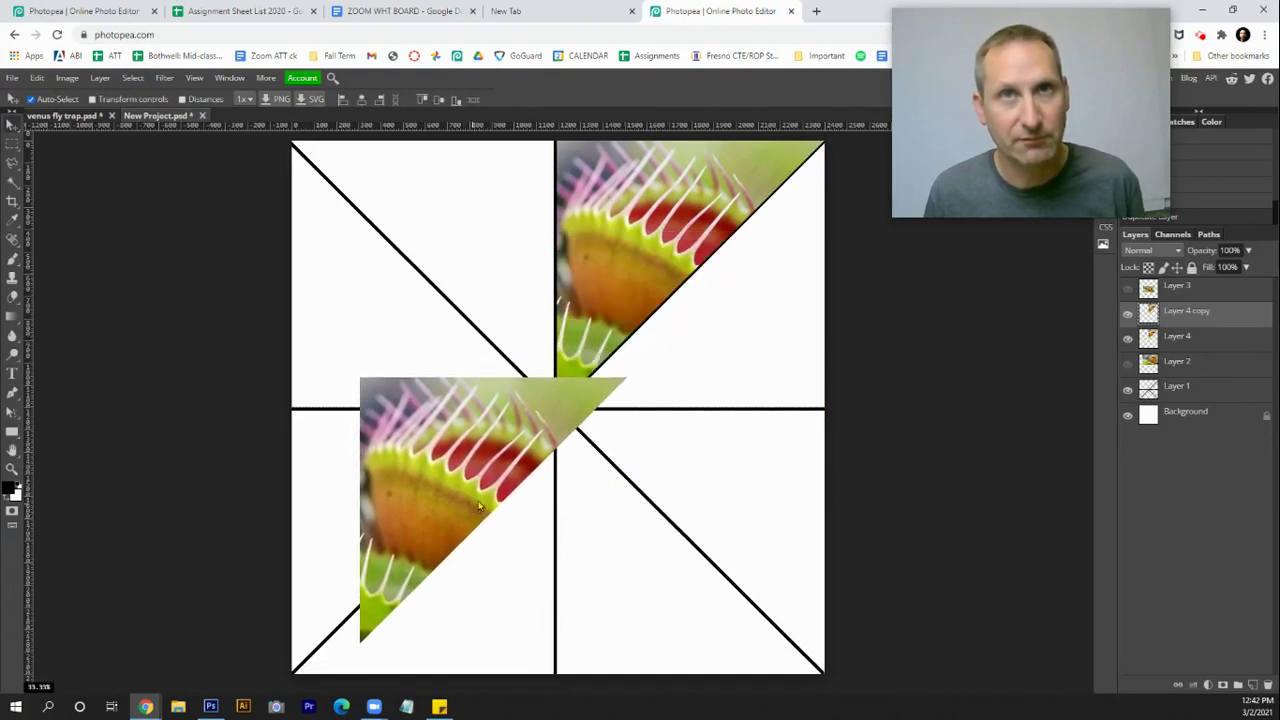
# - Flip the copied triangular piece vertically and fit it into the lower wedge directly beneath the original, along the vertical centre line
pyautogui.moveTo(494, 467); pyautogui.dragTo(646, 369)
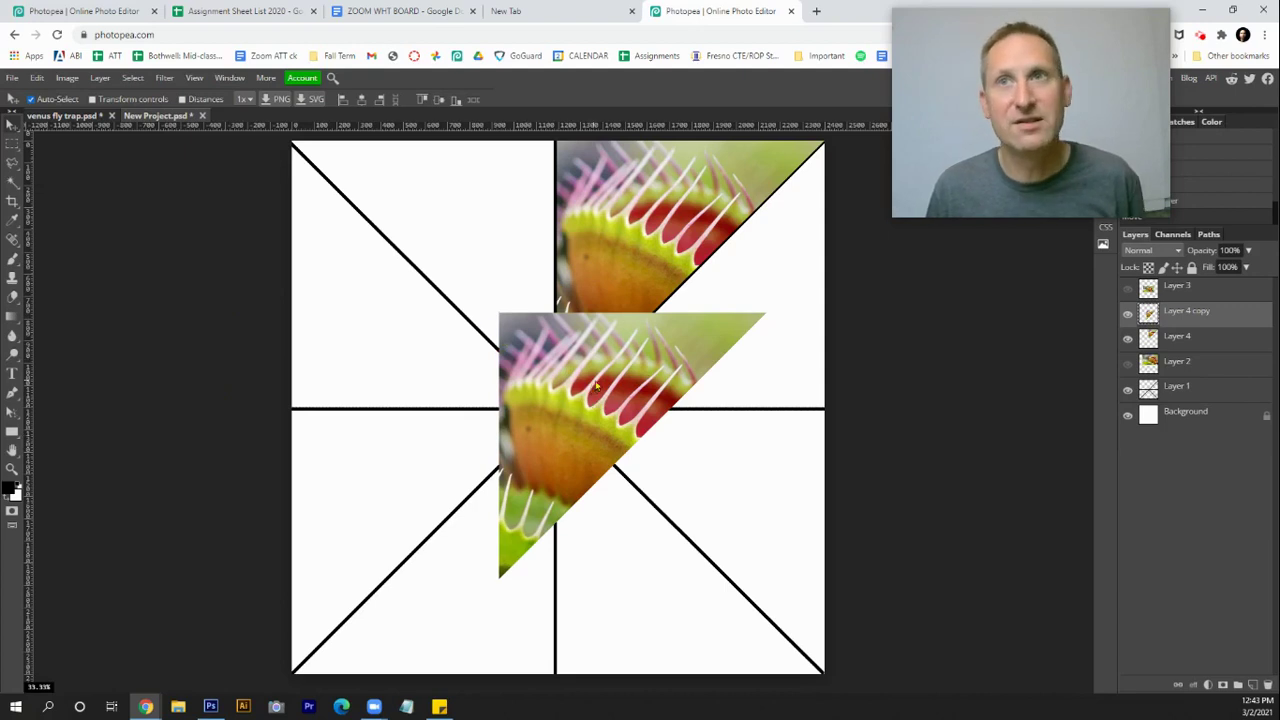
pyautogui.click(37, 79)
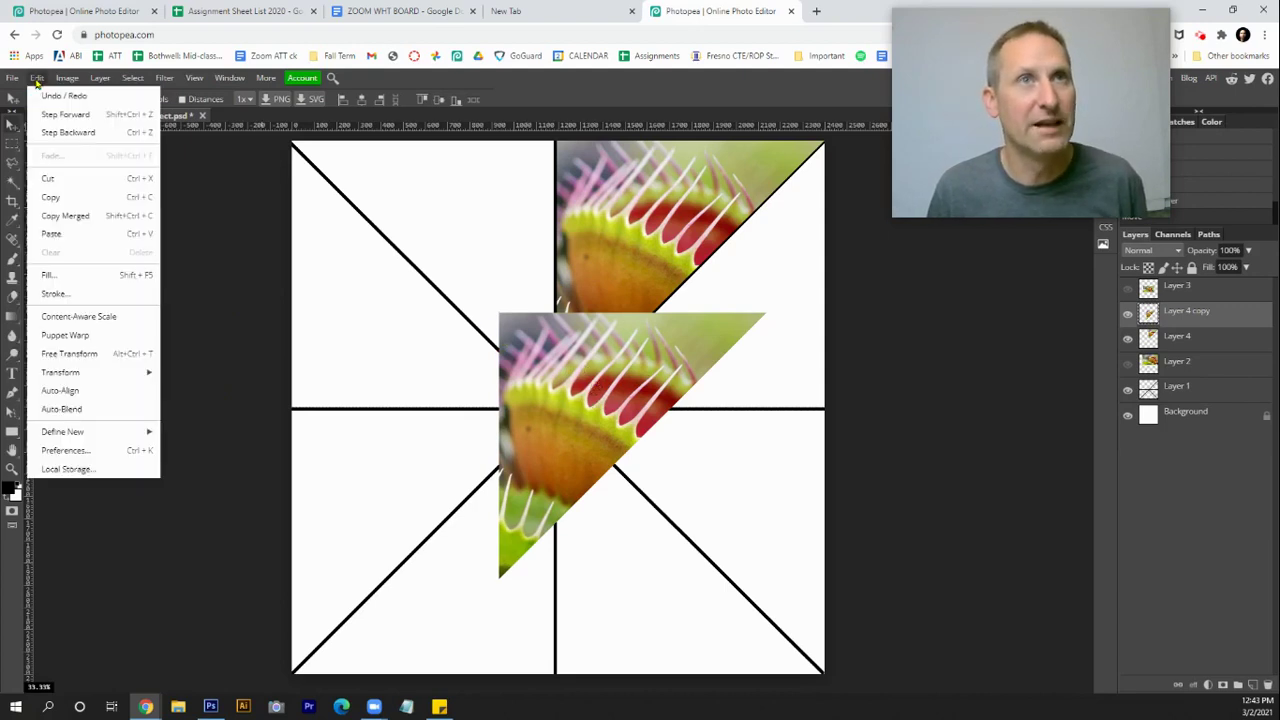
pyautogui.moveTo(110, 372)
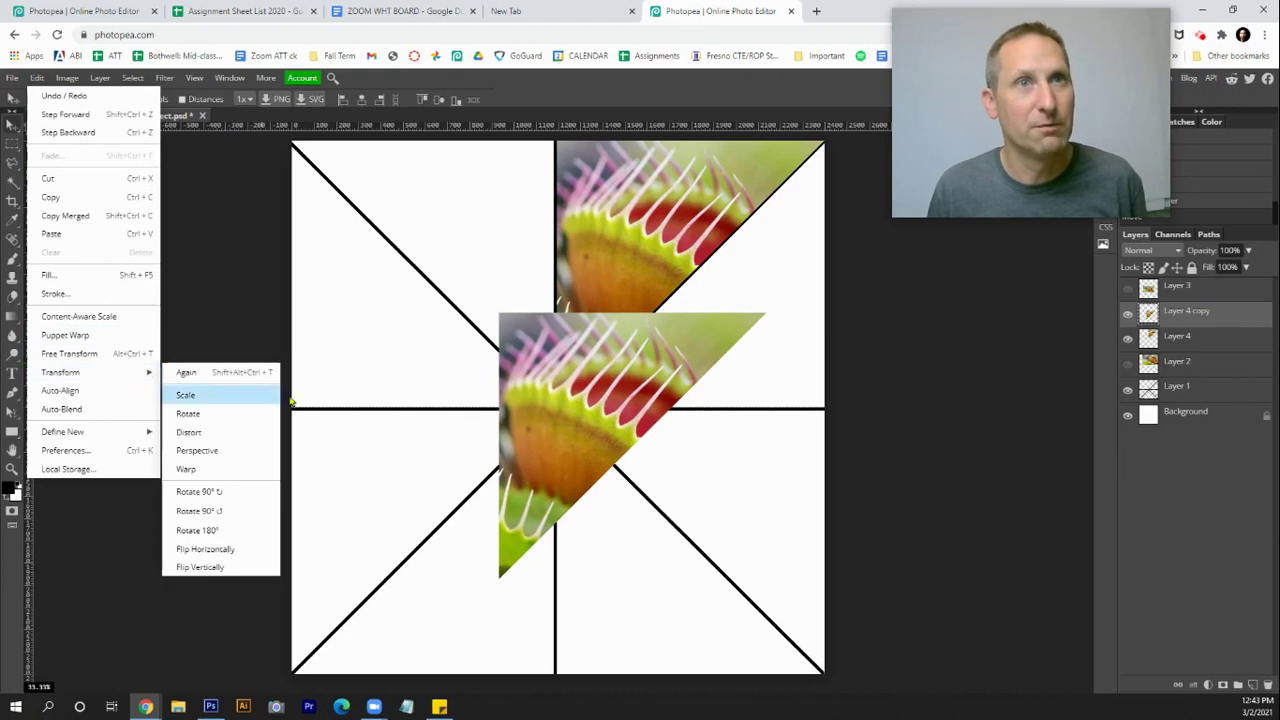
pyautogui.click(236, 568)
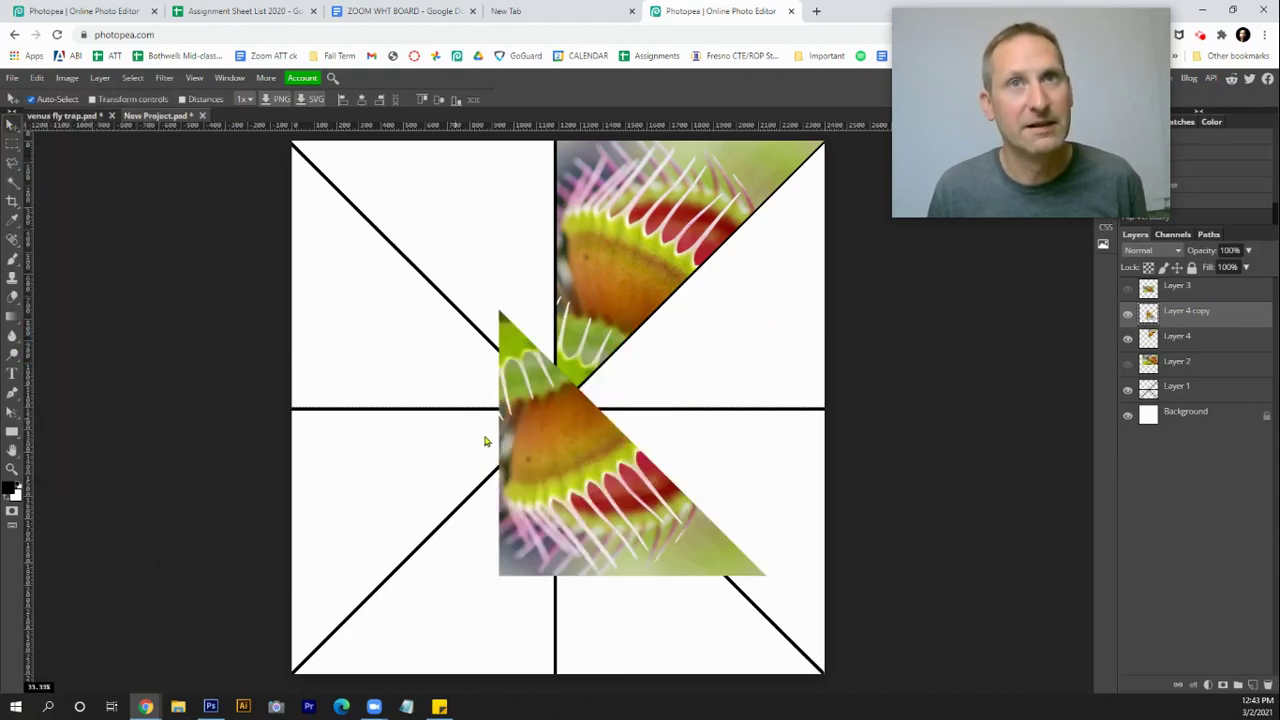
pyautogui.moveTo(572, 463); pyautogui.dragTo(629, 556)
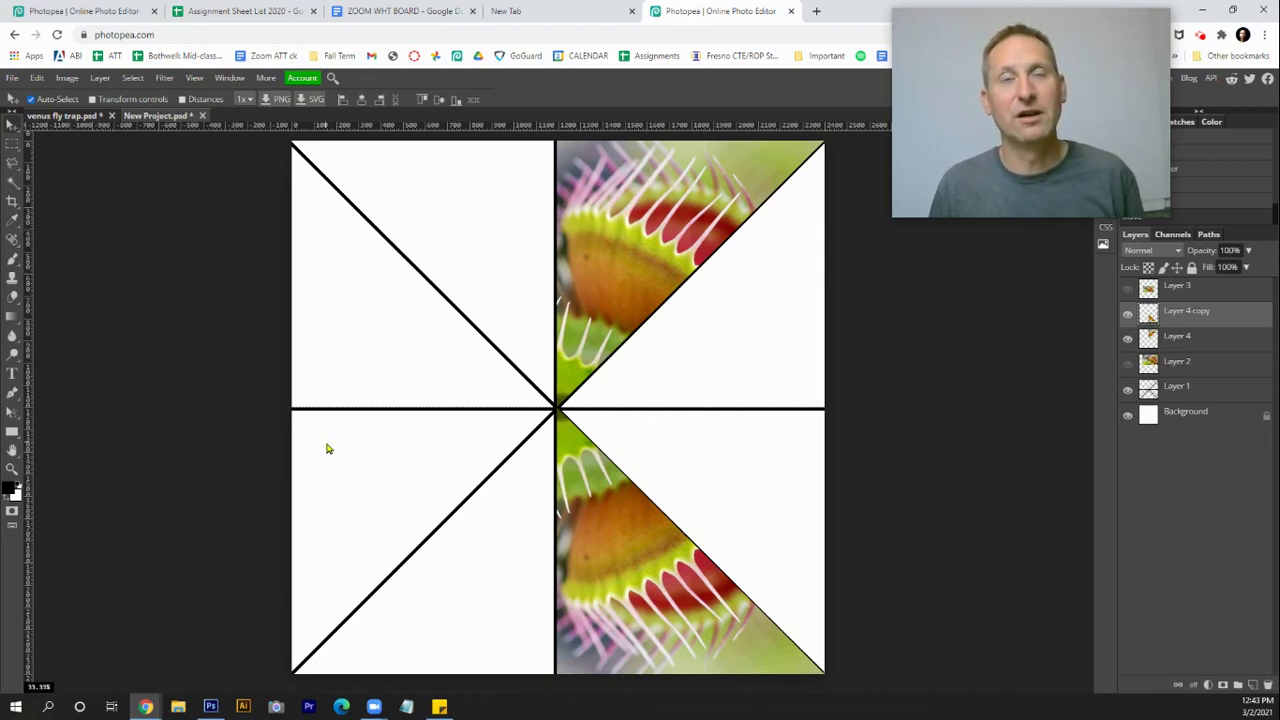
# - Merge the original triangle layer and its flipped copy into one layer
pyautogui.keyDown('shift'); pyautogui.click(1207, 346); pyautogui.keyUp('shift')
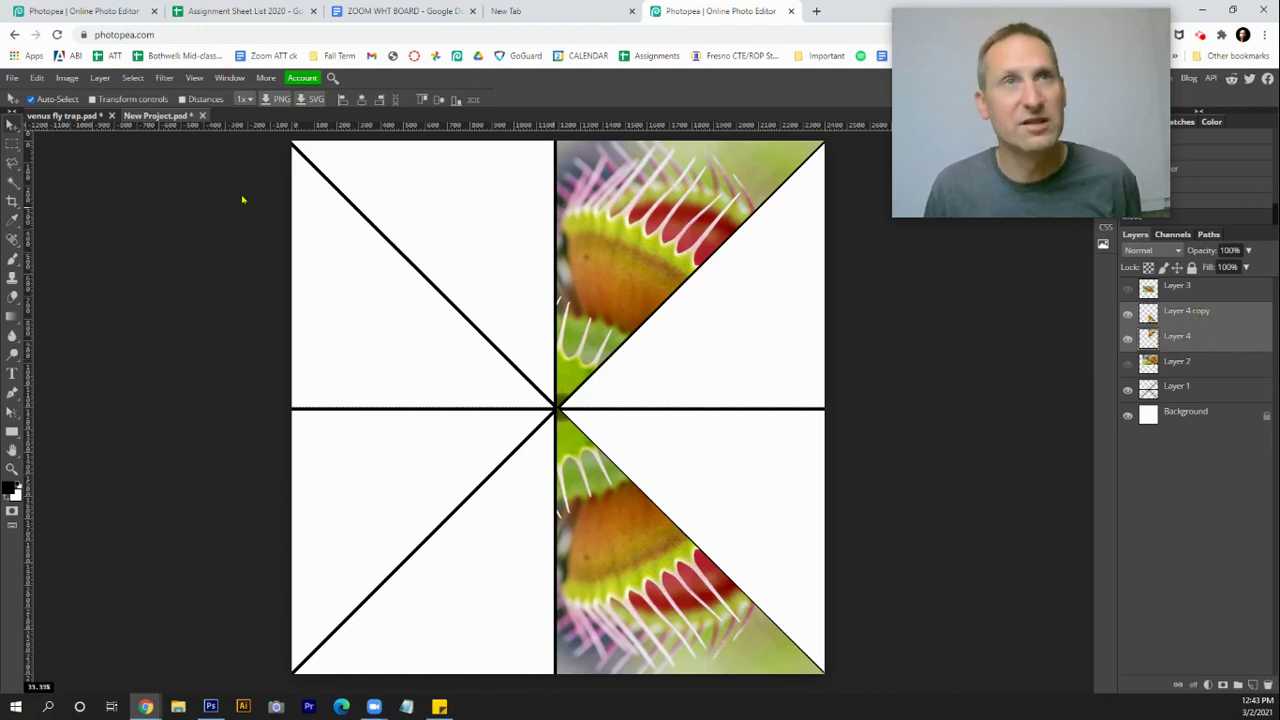
pyautogui.click(101, 78)
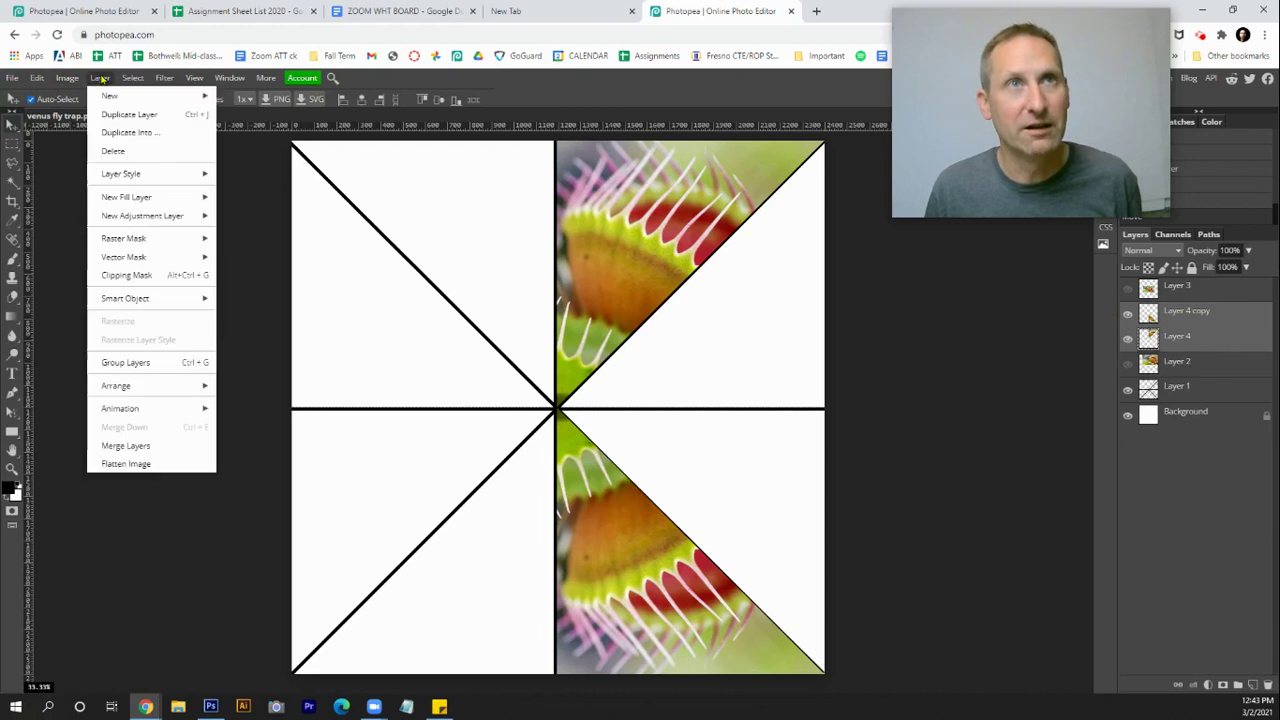
pyautogui.click(122, 446)
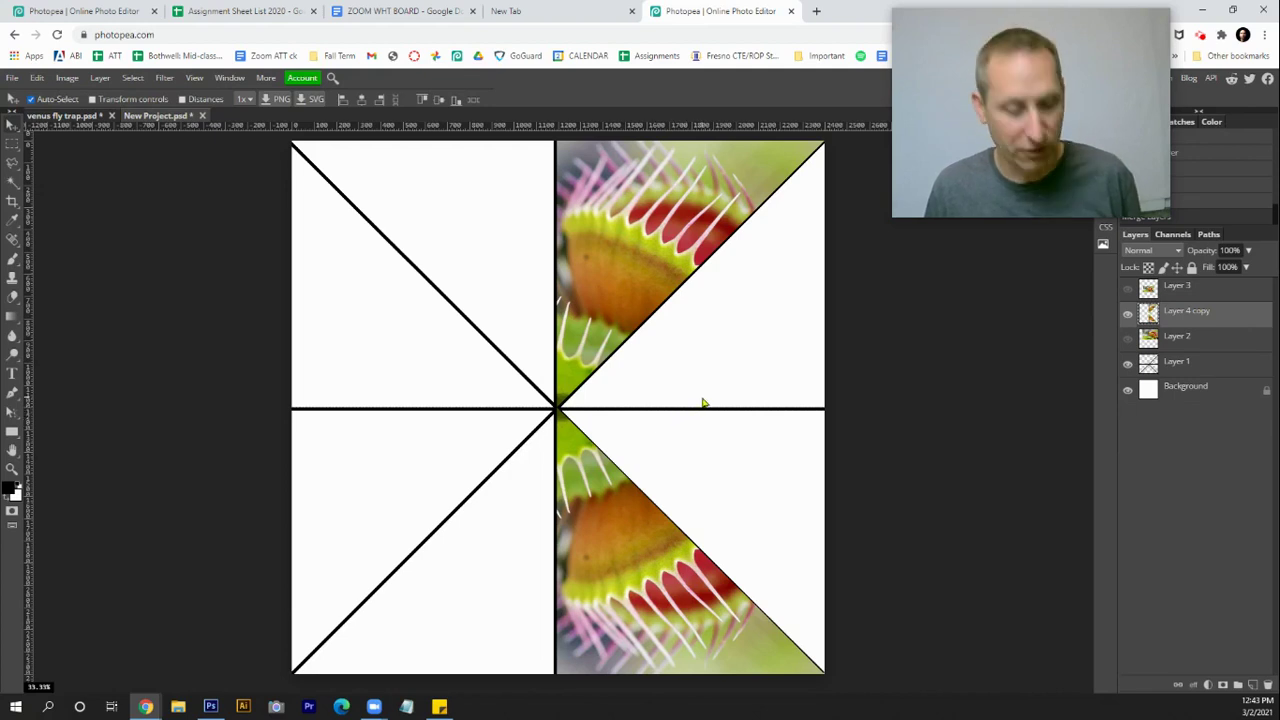
# - Duplicate the merged pair of triangles, rotate the copy 180°, and align it against the vertical centre line in the canvas's left half
pyautogui.moveTo(724, 405); pyautogui.dragTo(418, 241)
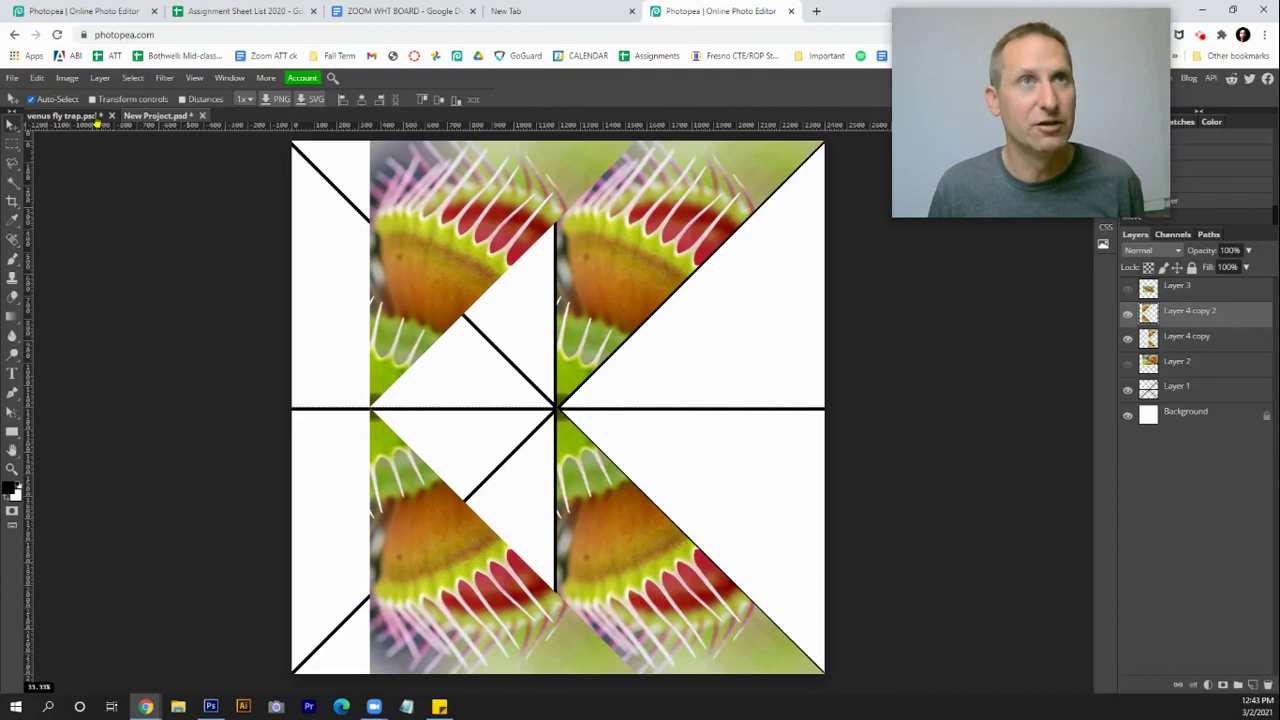
pyautogui.click(38, 79)
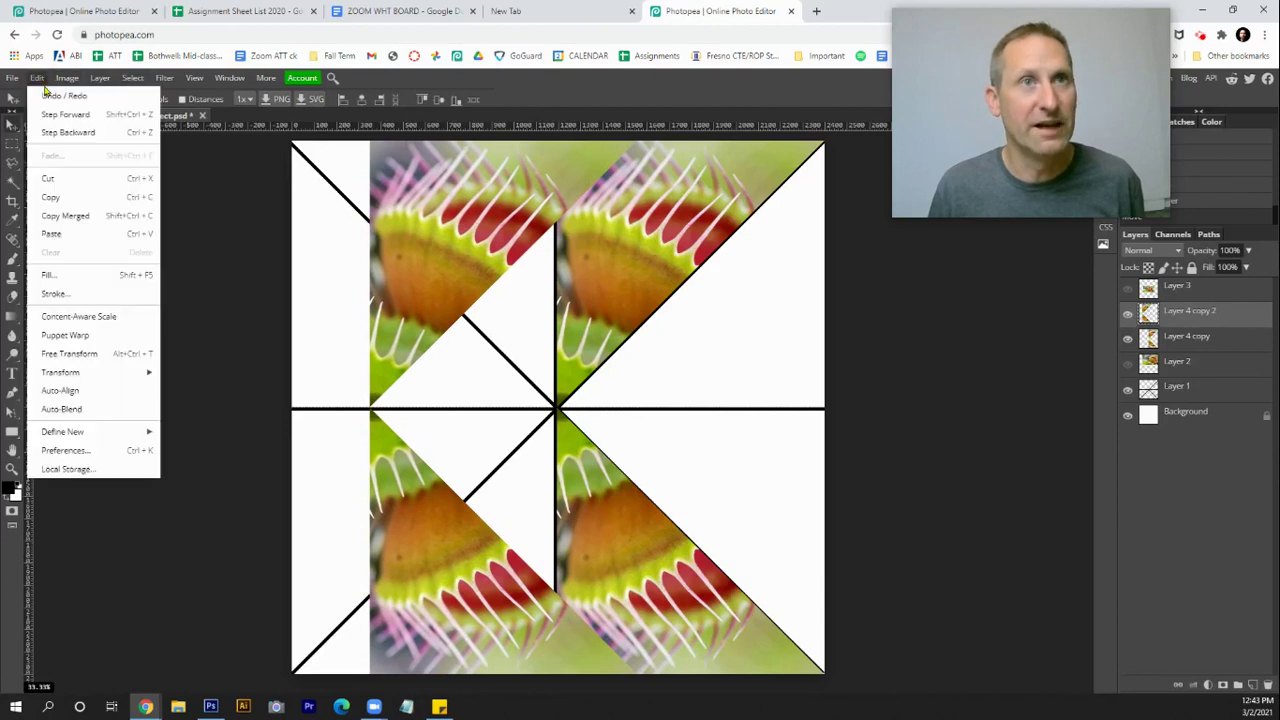
pyautogui.click(109, 354)
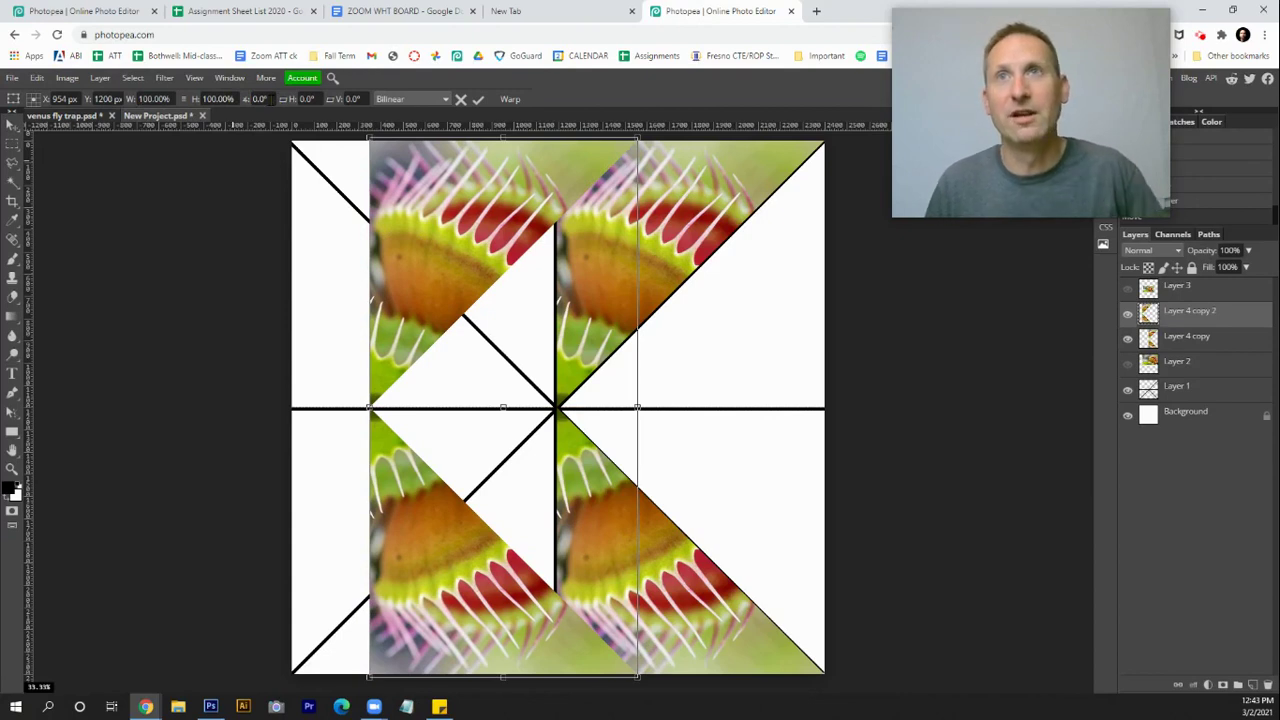
pyautogui.click(252, 97)
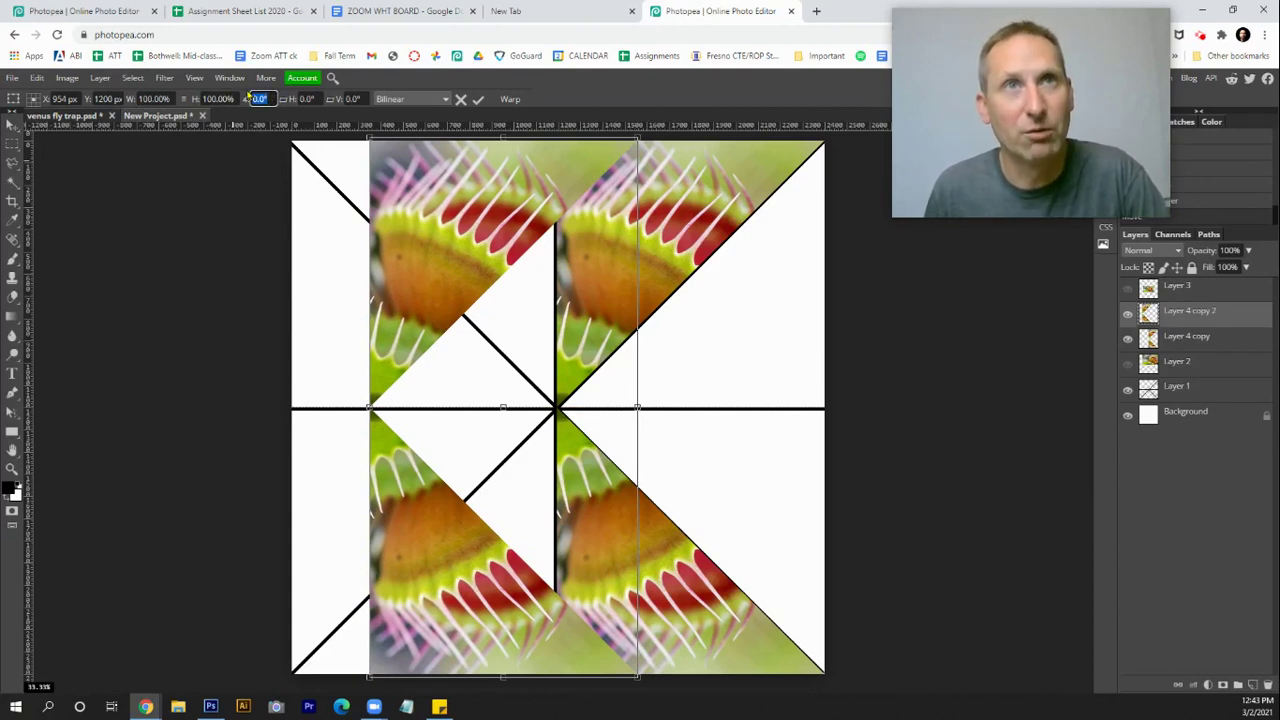
pyautogui.write('18')
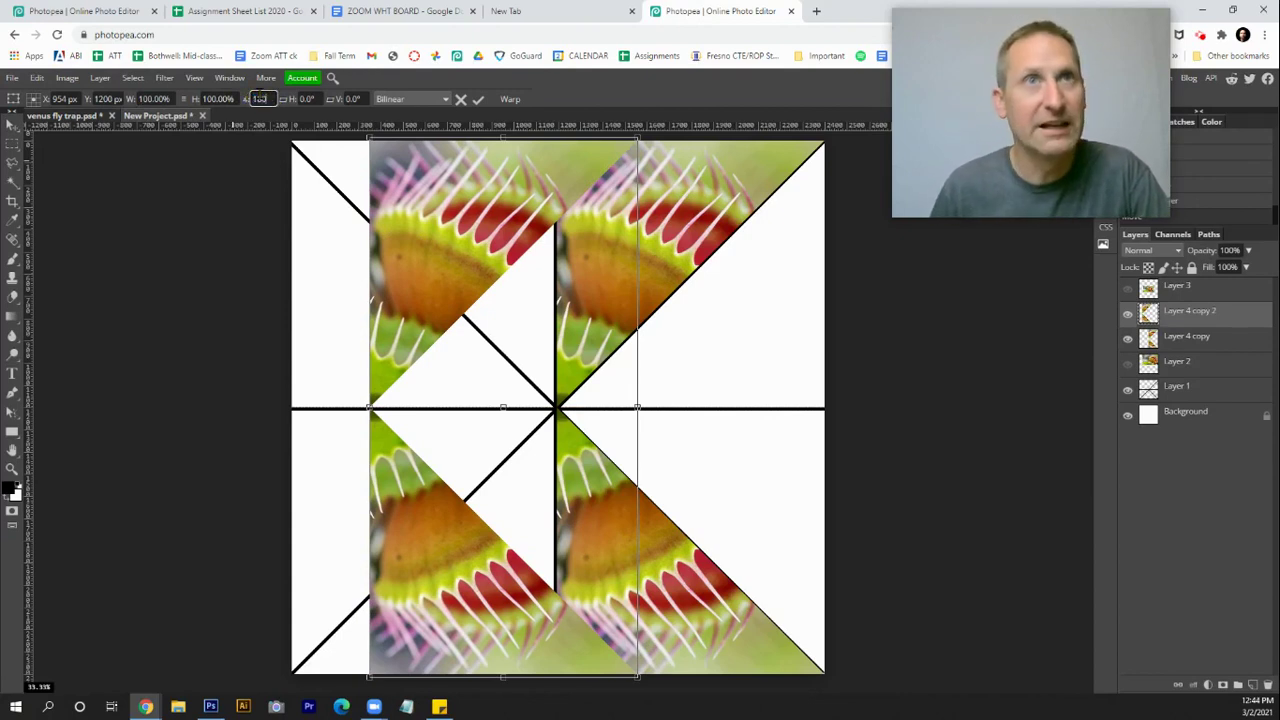
pyautogui.write('0')
pyautogui.press('Return')
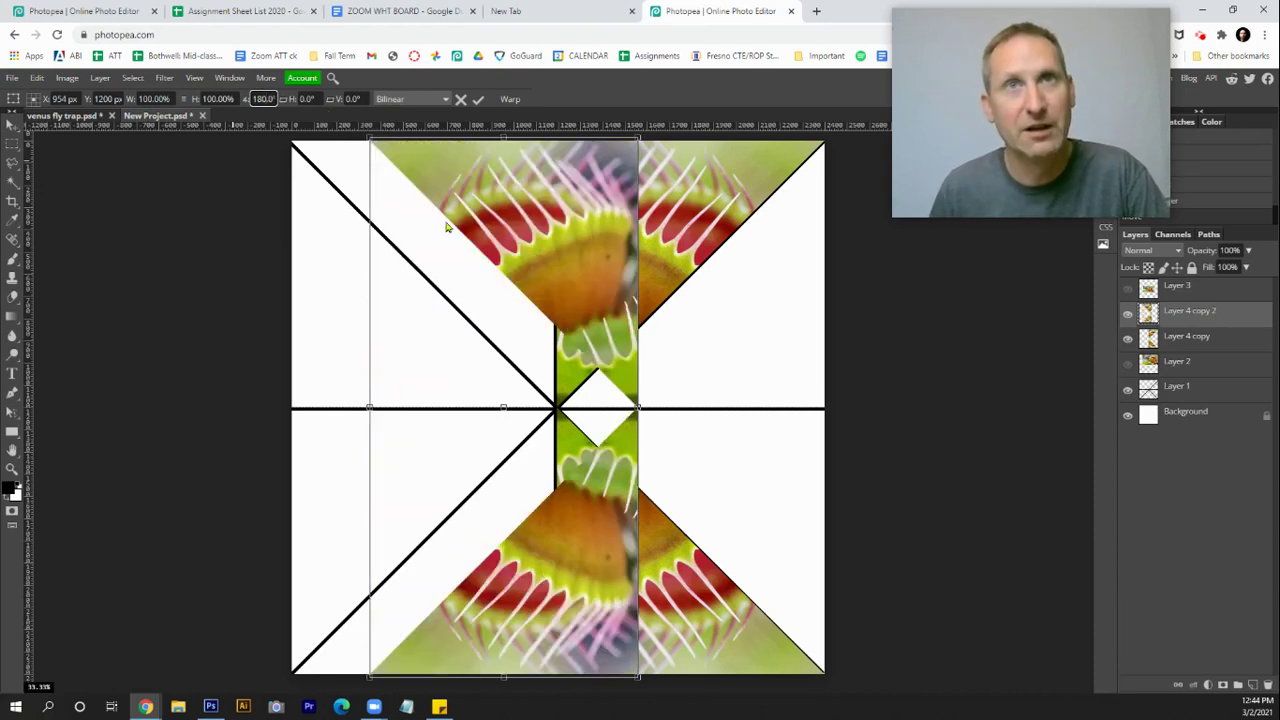
pyautogui.moveTo(553, 238); pyautogui.dragTo(476, 238)
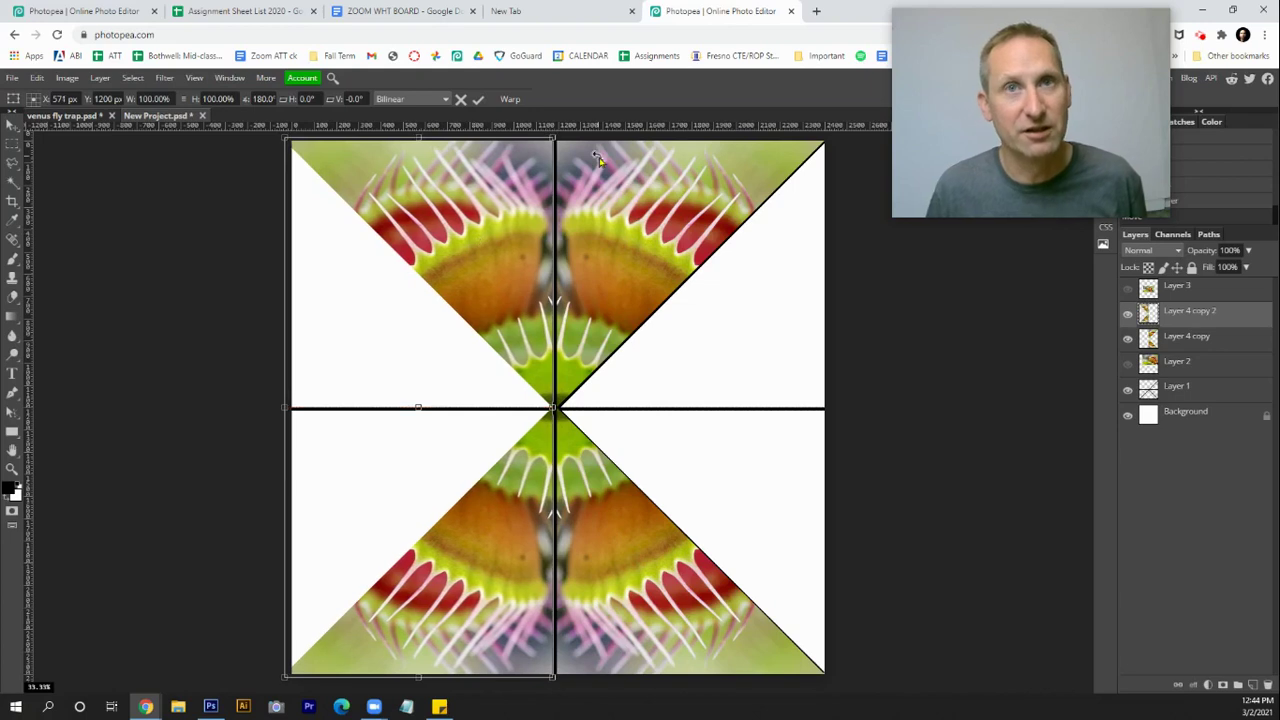
pyautogui.press('Return')
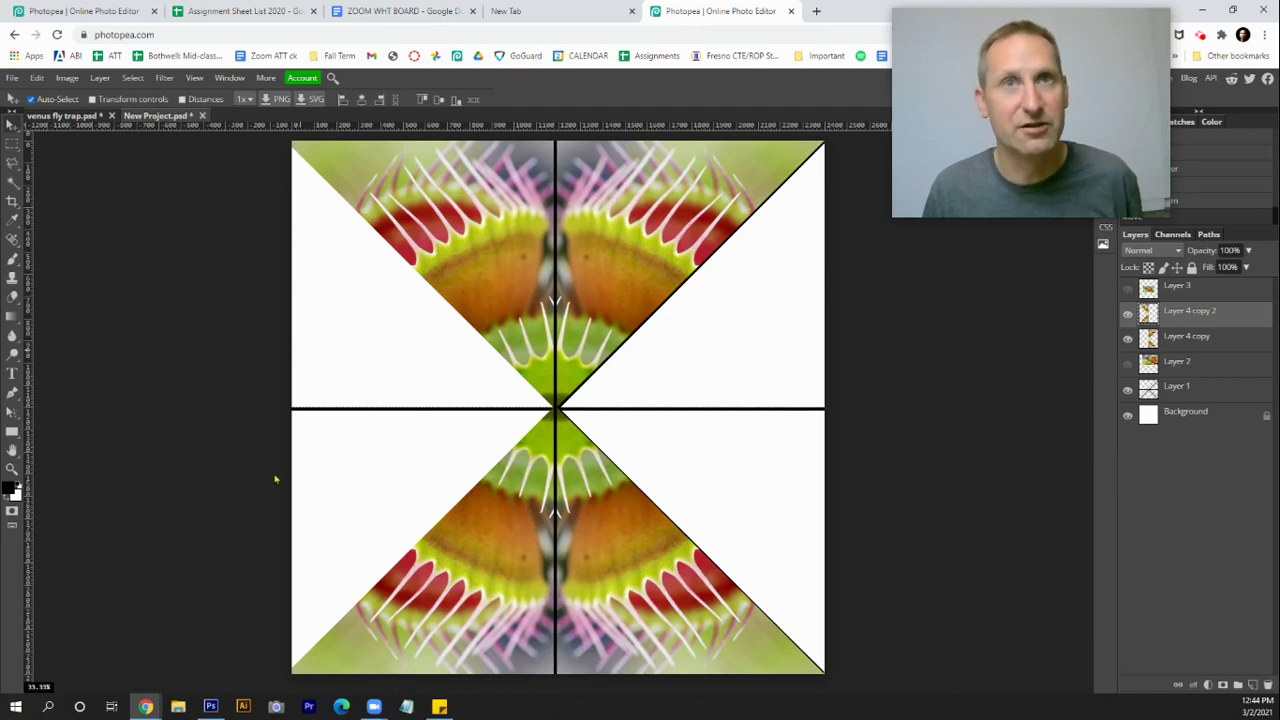
# - Merge the left and right triangle-pair layers into a single hourglass-shaped layer
pyautogui.keyDown('shift'); pyautogui.click(1211, 348); pyautogui.keyUp('shift')
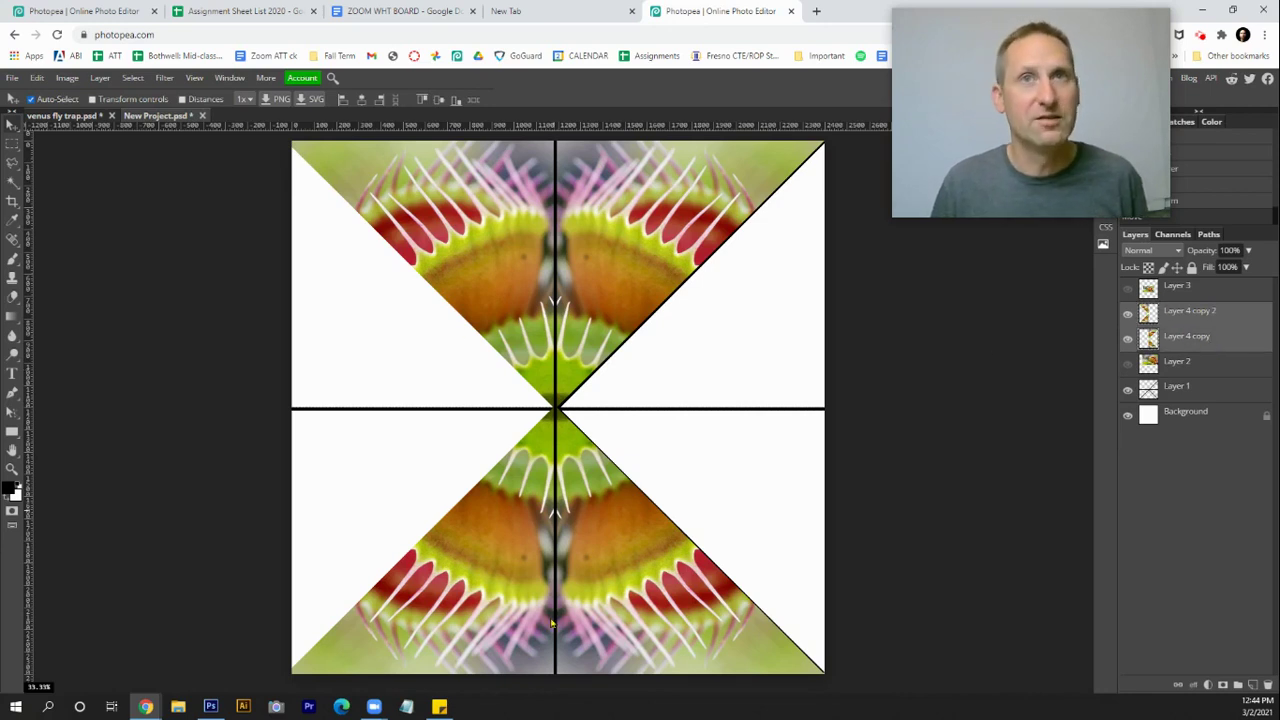
pyautogui.click(103, 78)
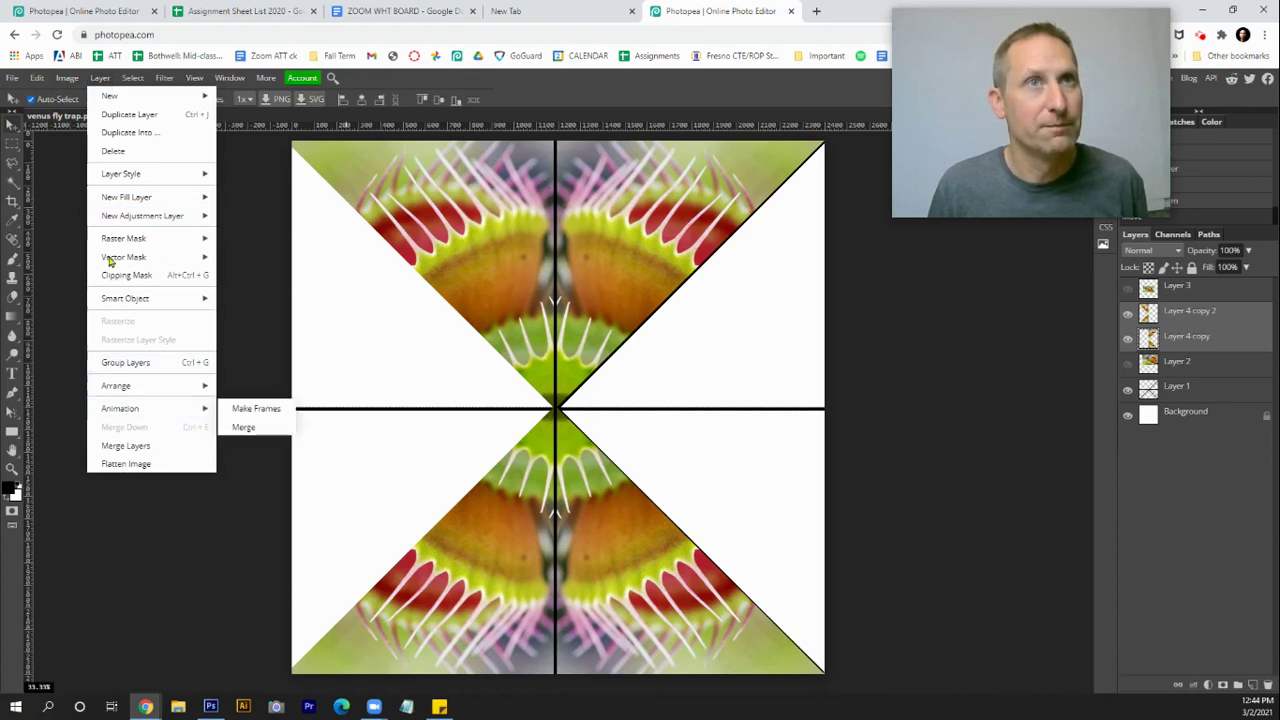
pyautogui.click(66, 80)
pyautogui.click(100, 78)
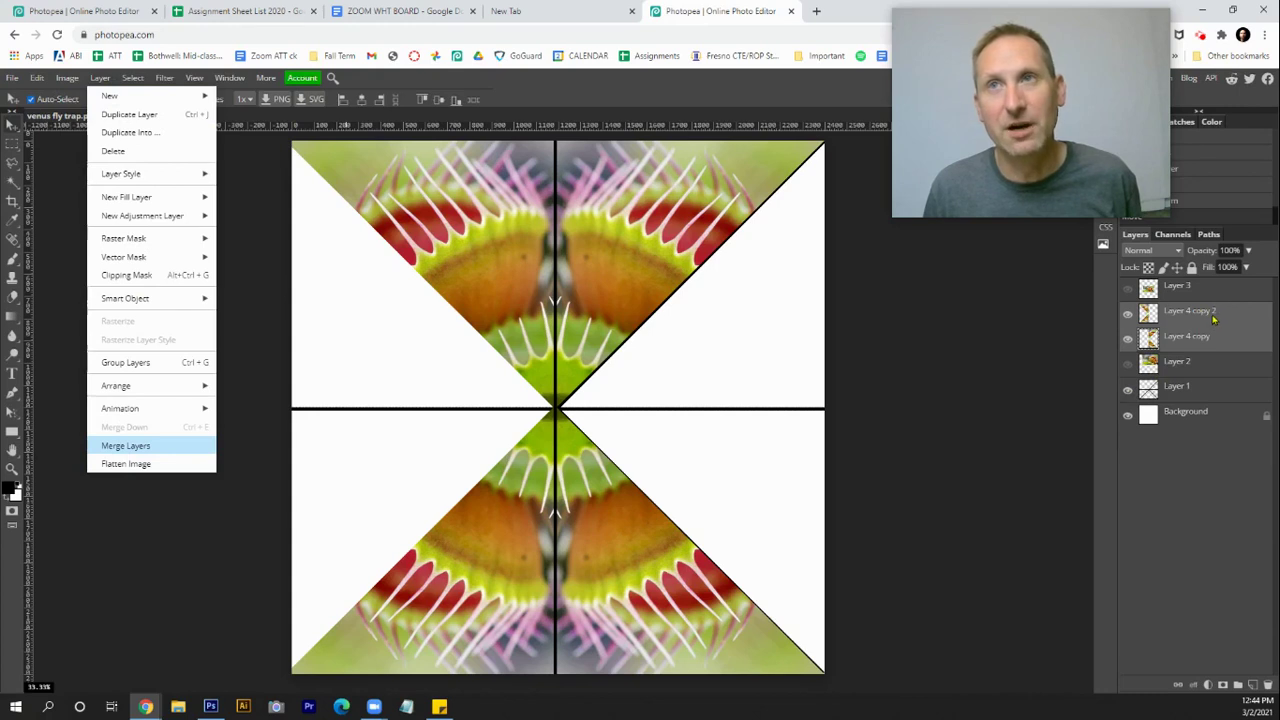
pyautogui.hotkey('ctrl', 'e')
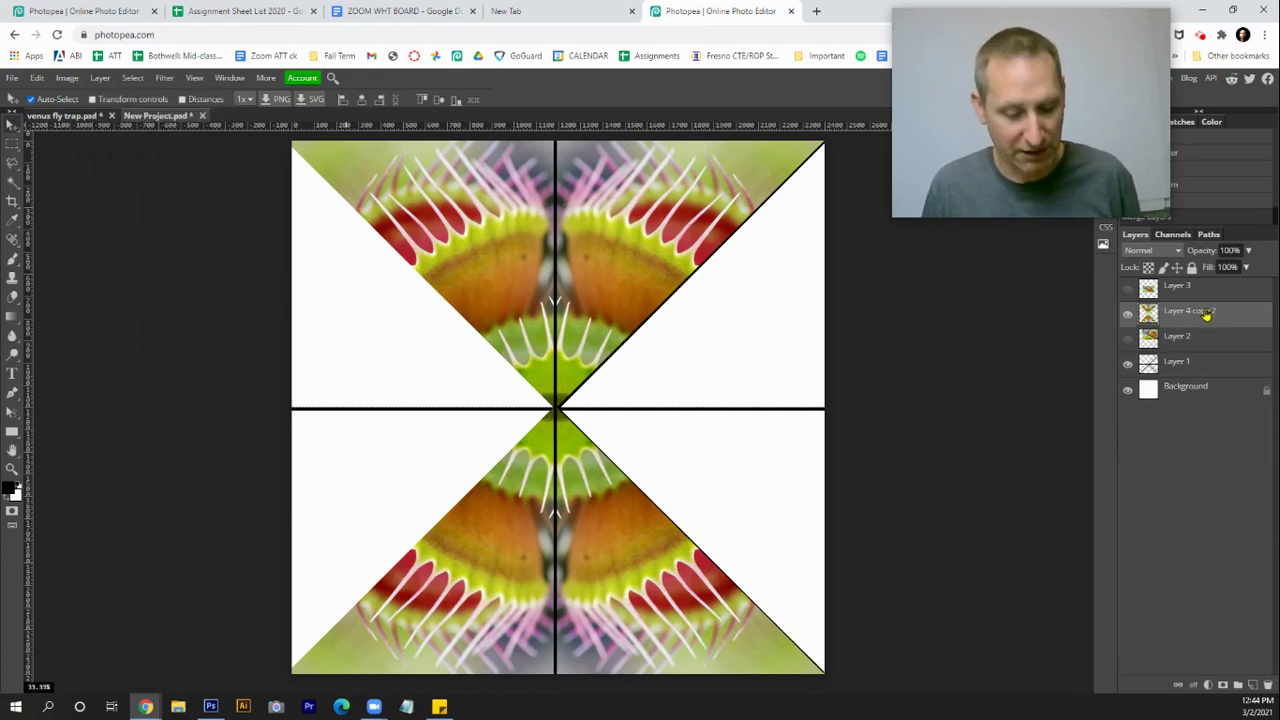
# - Duplicate the hourglass layer and rotate the copy 90° clockwise to fill the empty side wedges
pyautogui.hotkey('ctrl', 'j')
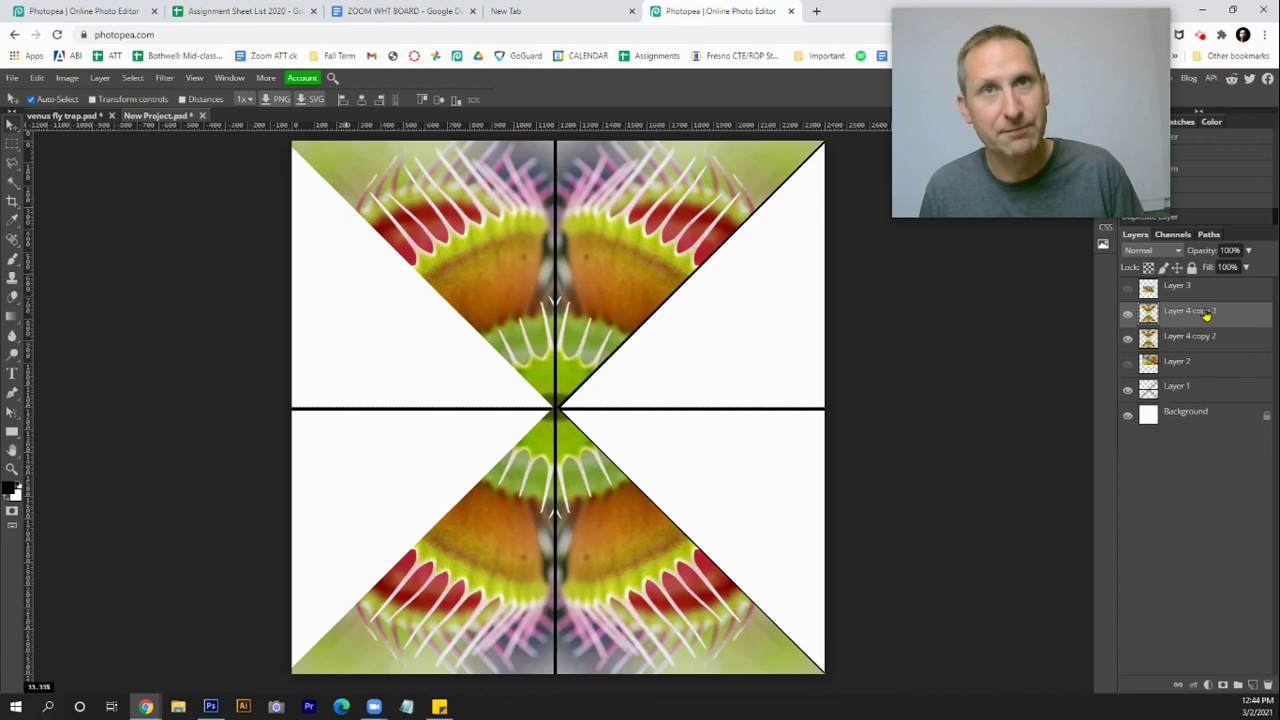
pyautogui.click(37, 80)
pyautogui.moveTo(94, 372)
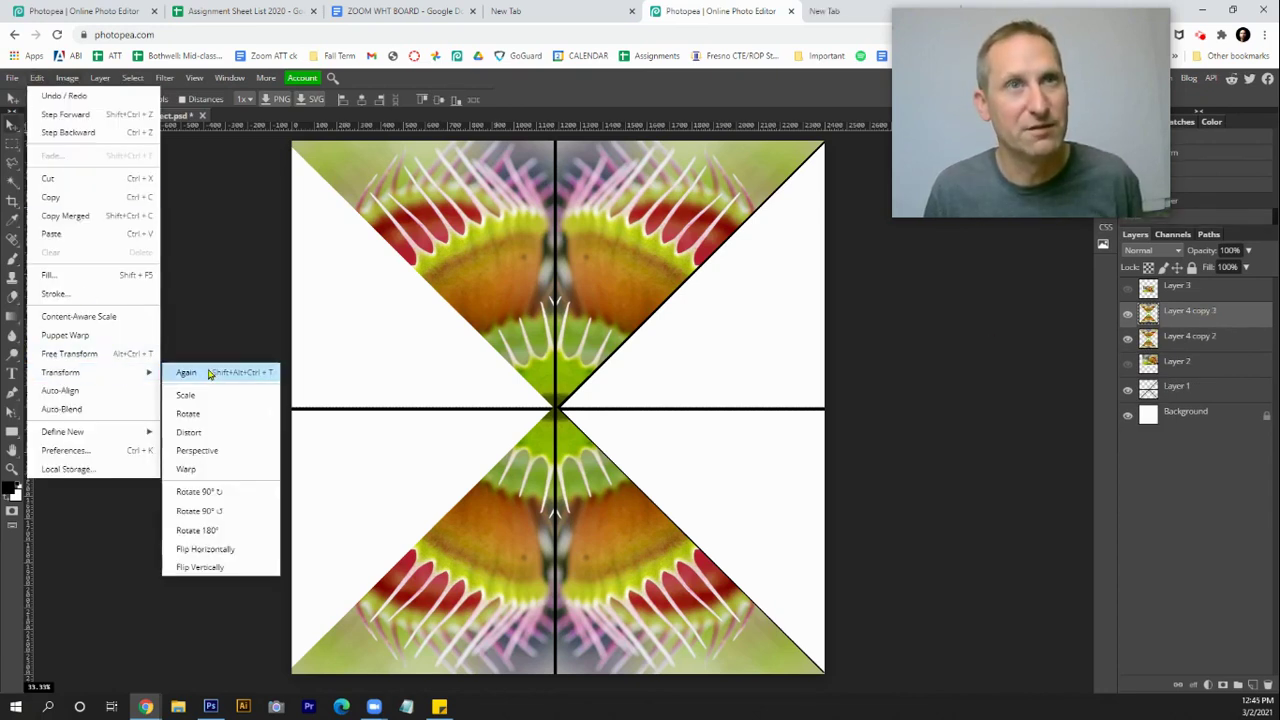
pyautogui.click(198, 491)
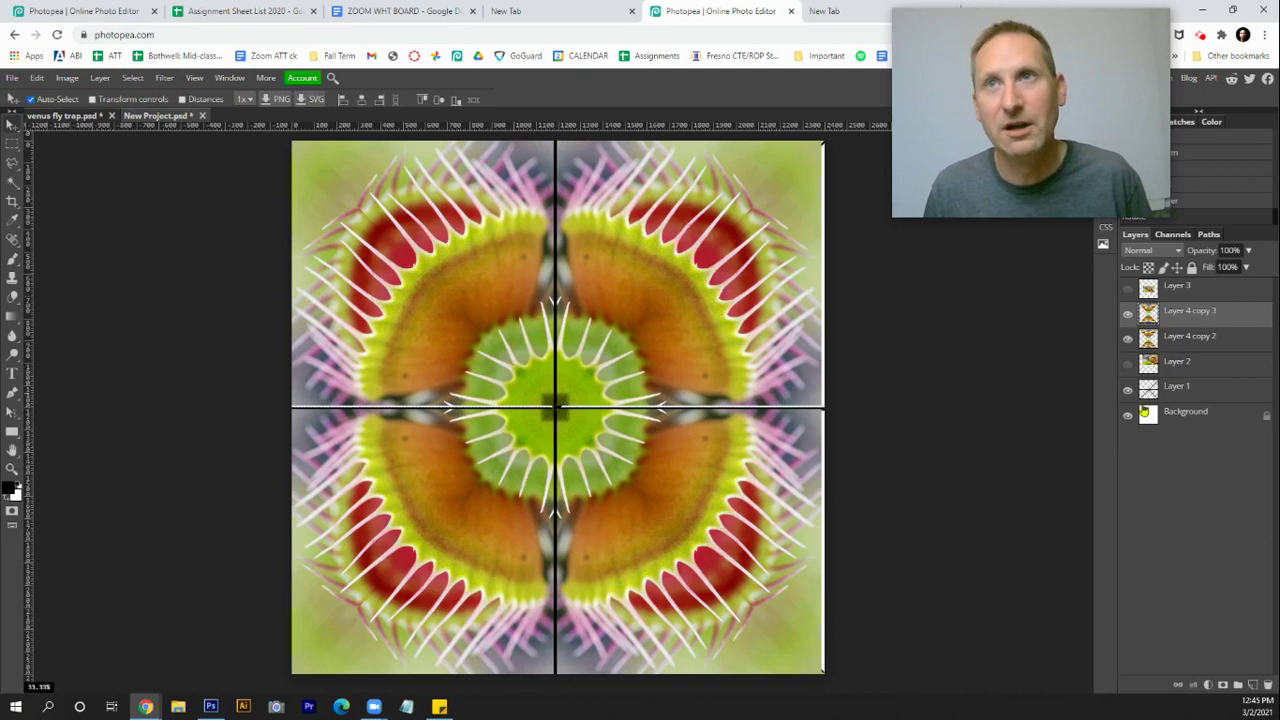
# - Move the guide-line layer above the photo pieces and brush straight black lines joining the midpoints of the canvas's four edges into a diamond
pyautogui.moveTo(1160, 388); pyautogui.dragTo(1160, 312)
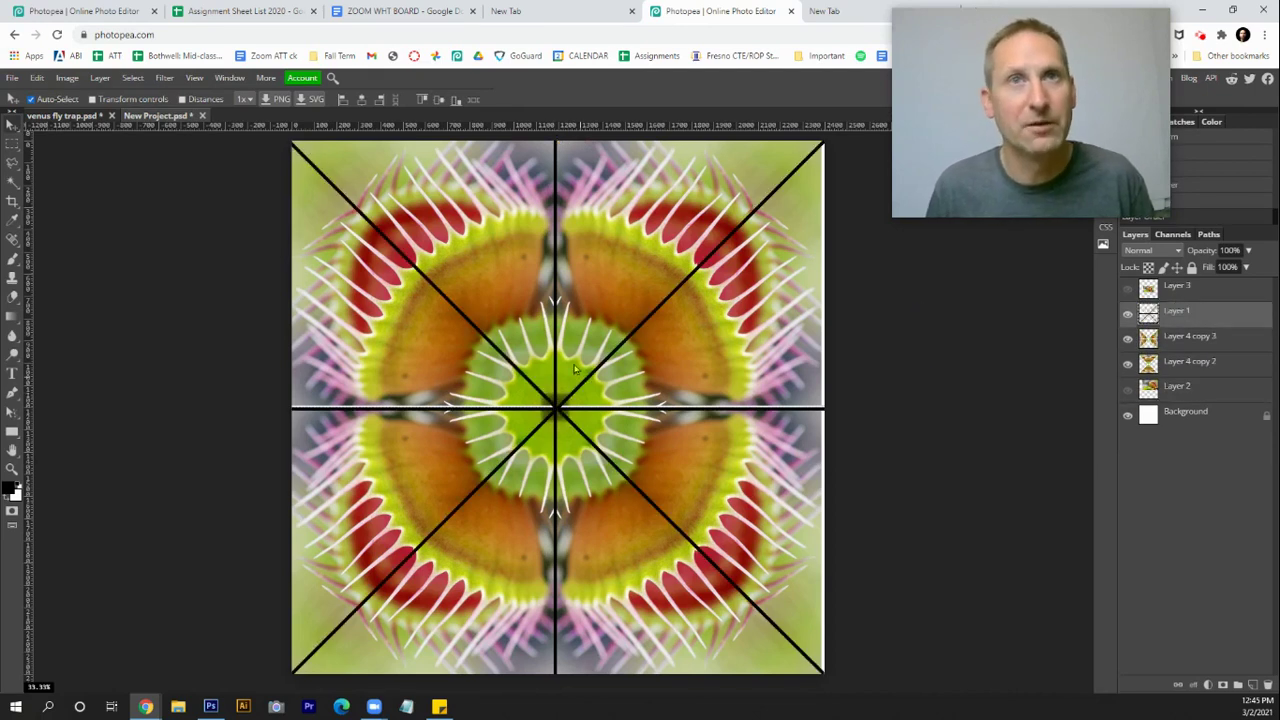
pyautogui.press('b')
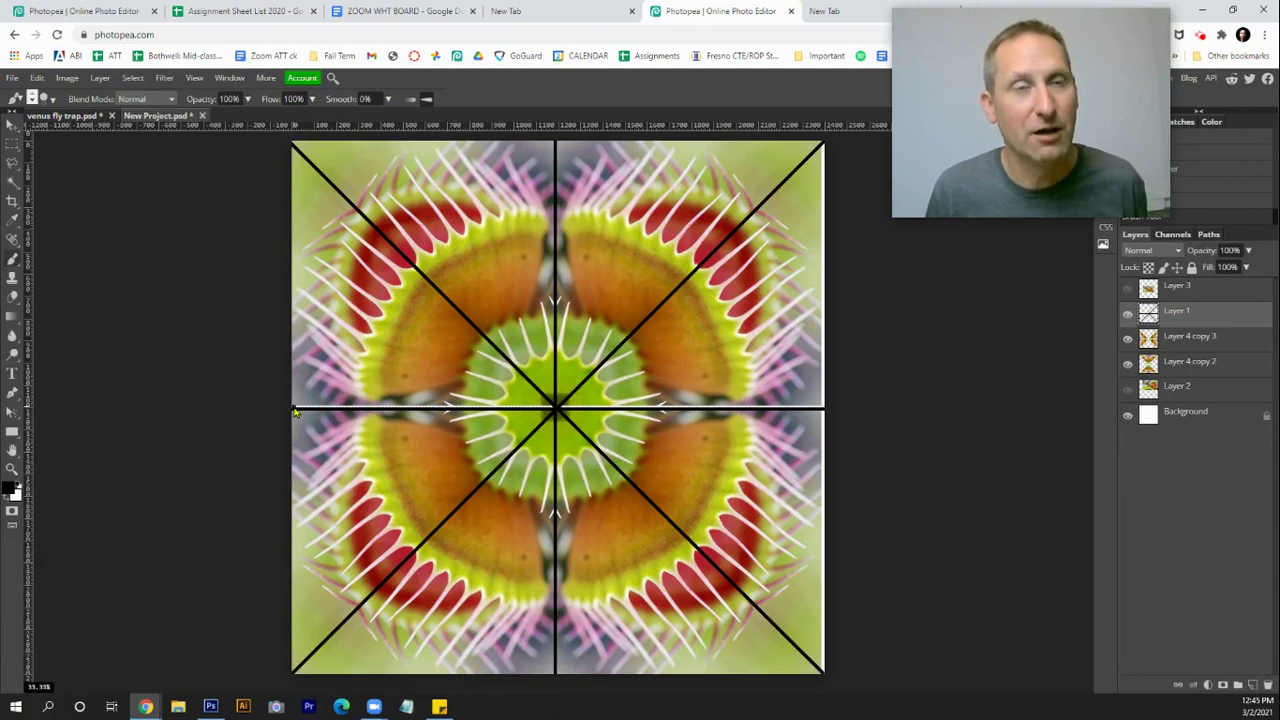
pyautogui.keyDown('shift'); pyautogui.click(555, 147); pyautogui.keyUp('shift')
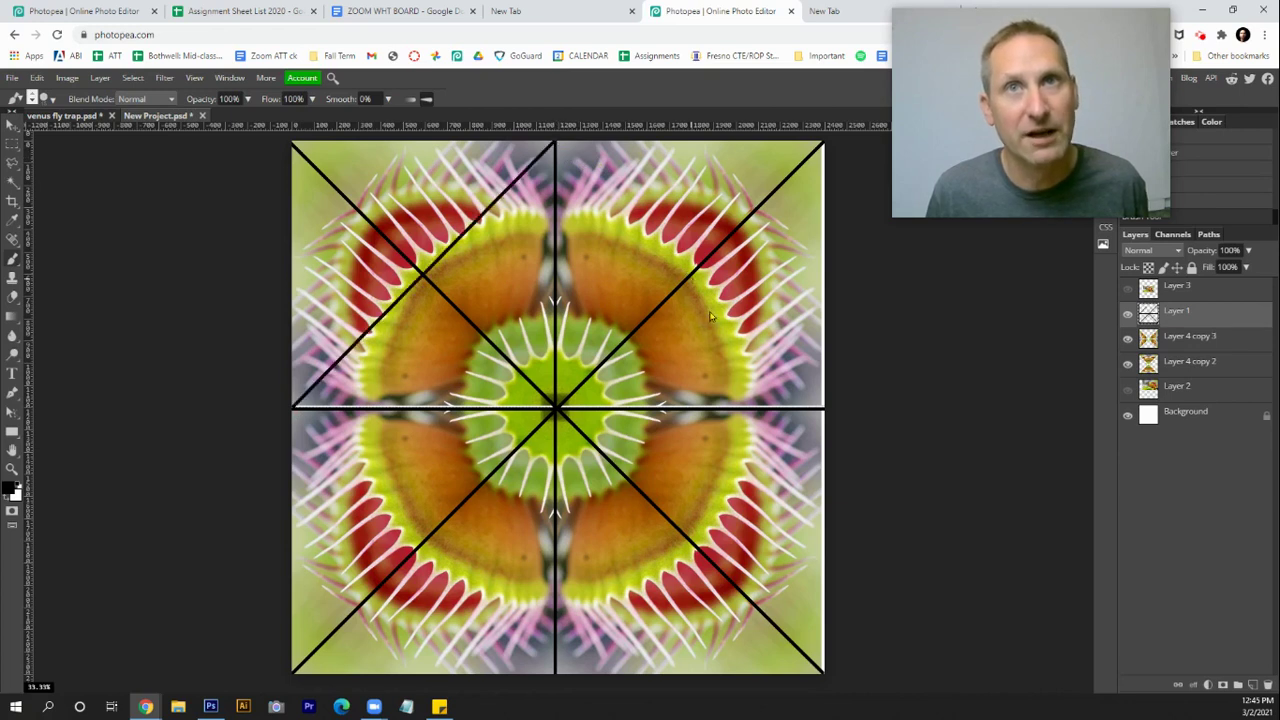
pyautogui.keyDown('shift'); pyautogui.click(824, 410); pyautogui.keyUp('shift')
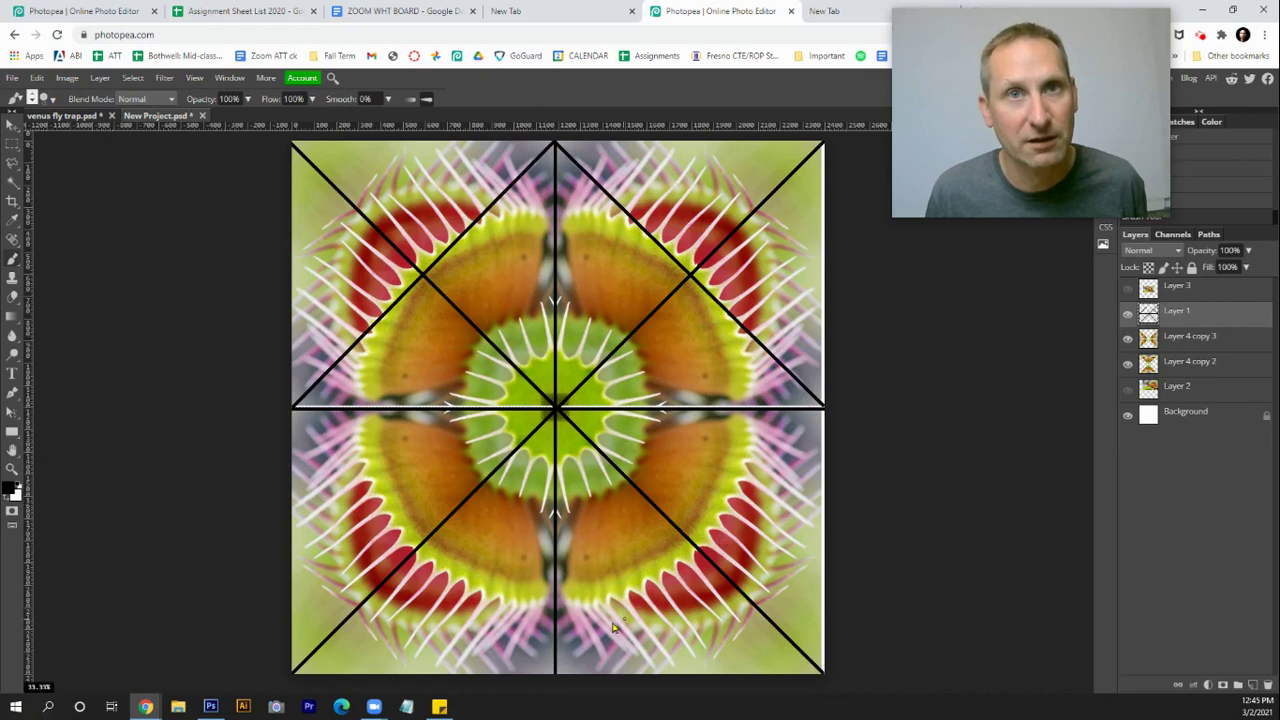
pyautogui.keyDown('shift'); pyautogui.click(556, 677); pyautogui.keyUp('shift')
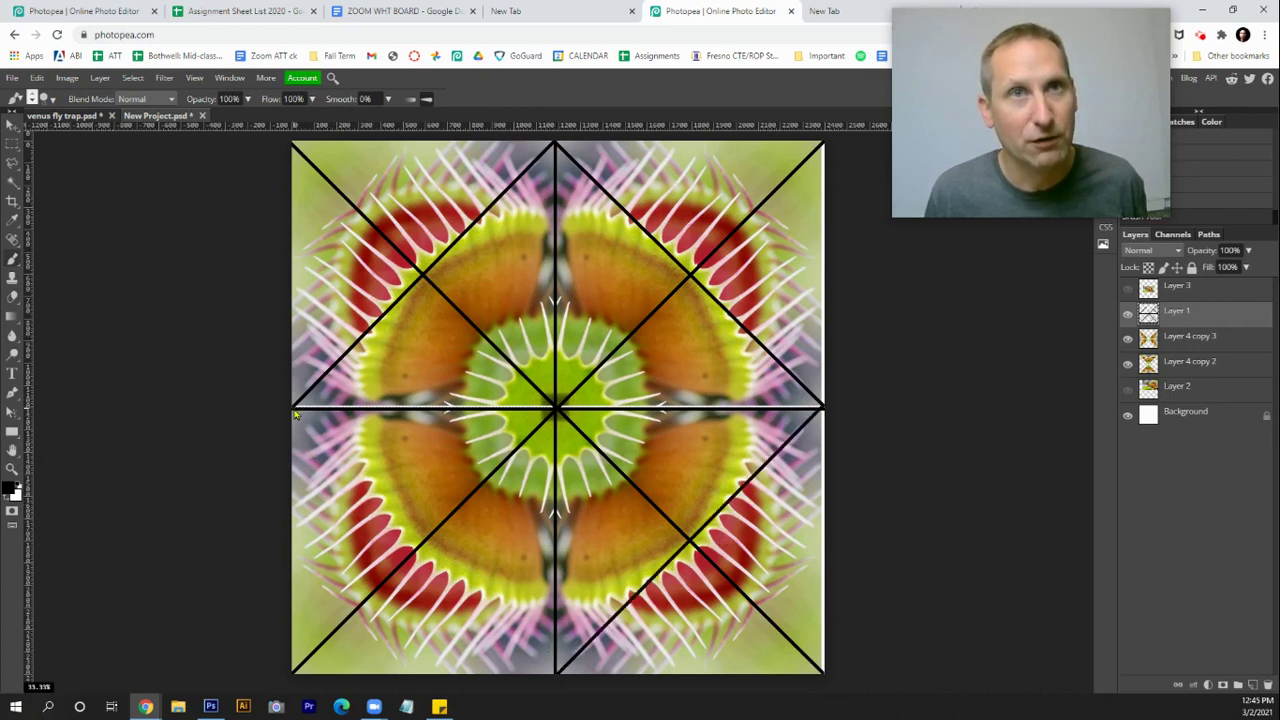
pyautogui.keyDown('shift'); pyautogui.click(295, 411); pyautogui.keyUp('shift')
pyautogui.press('v')
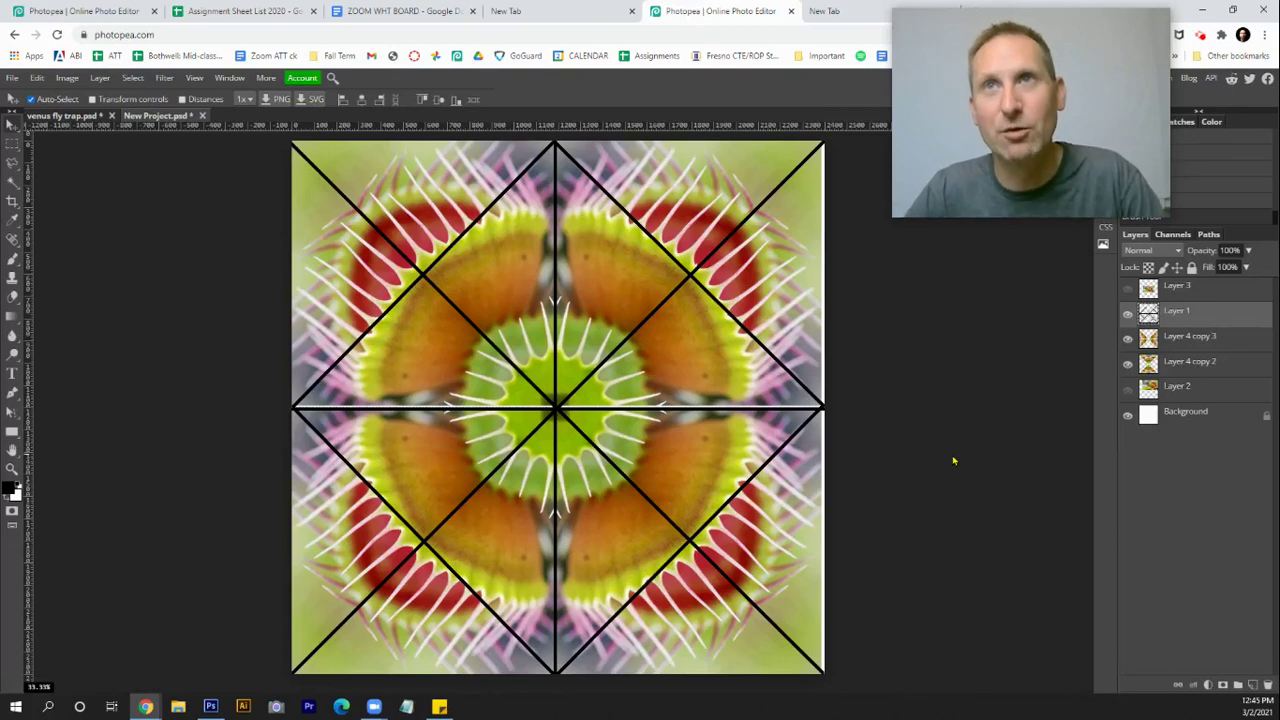